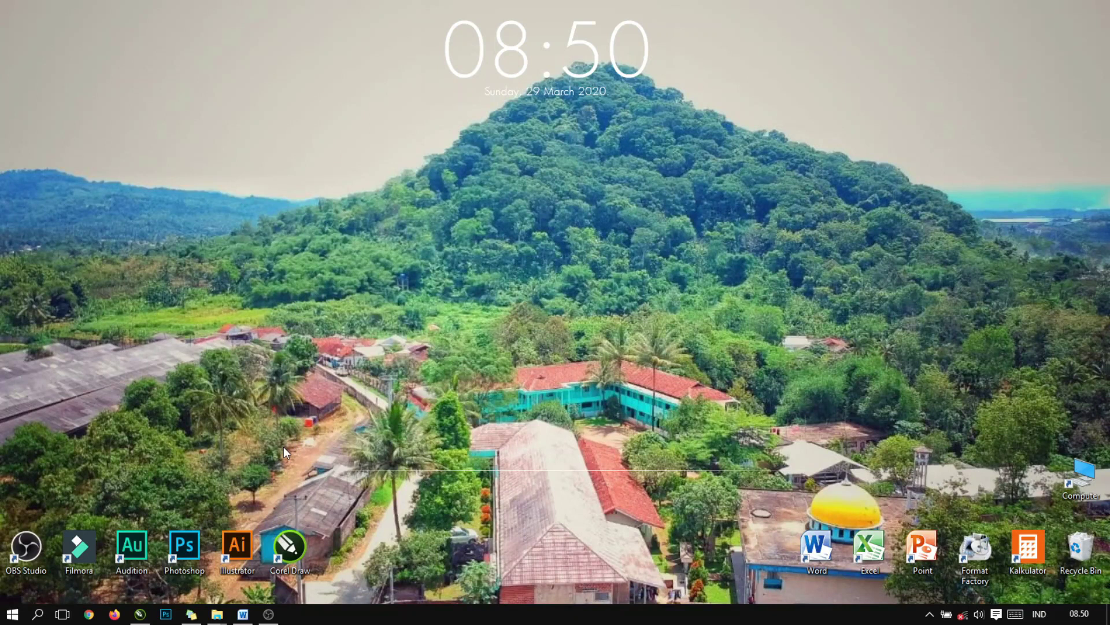
Switch to CorelDRAW and draw a rectangle about 85.5 × 75.4 mm in the page's upper-left corner.
{"action": "left_click", "coordinate": [140, 614]}
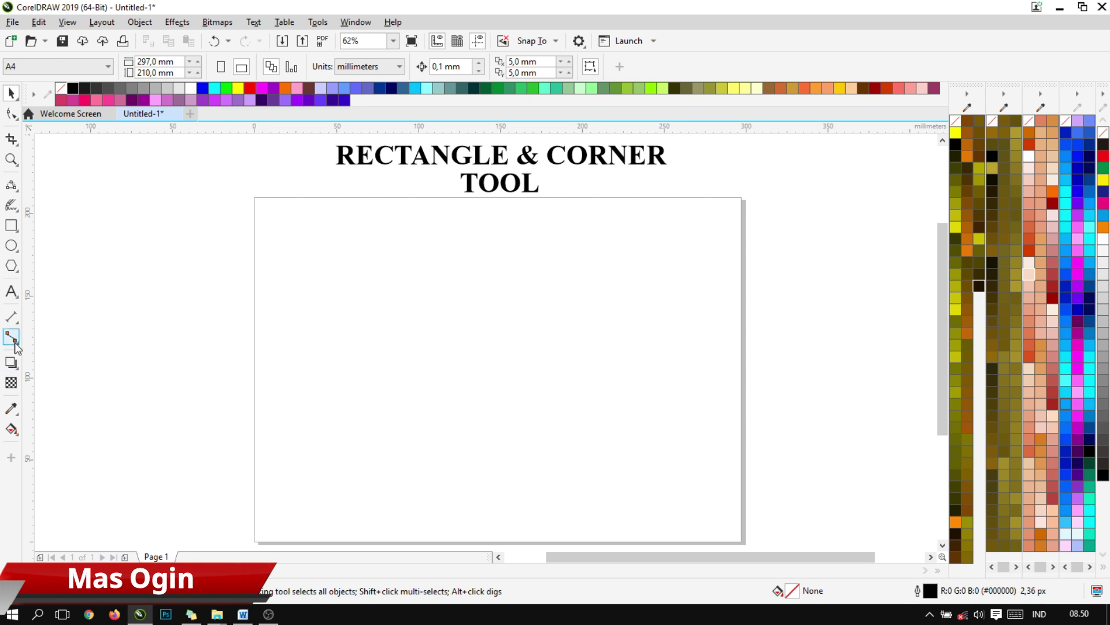
{"action": "left_click", "coordinate": [14, 230]}
{"action": "left_click", "coordinate": [44, 222]}
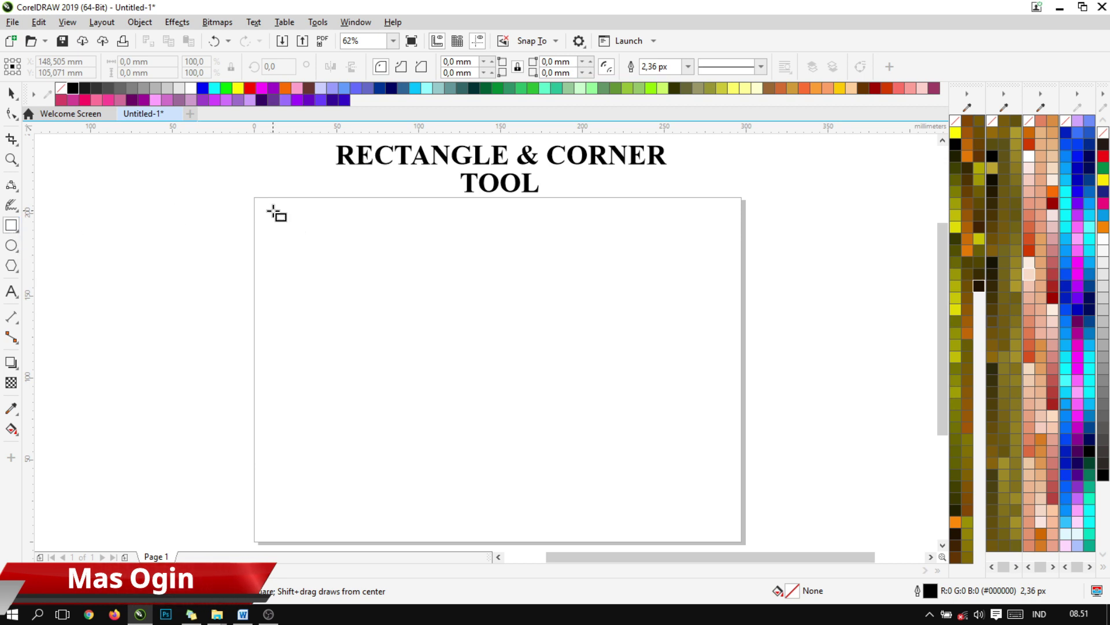
{"action": "left_click_drag", "start_coordinate": [268, 206], "coordinate": [409, 330]}
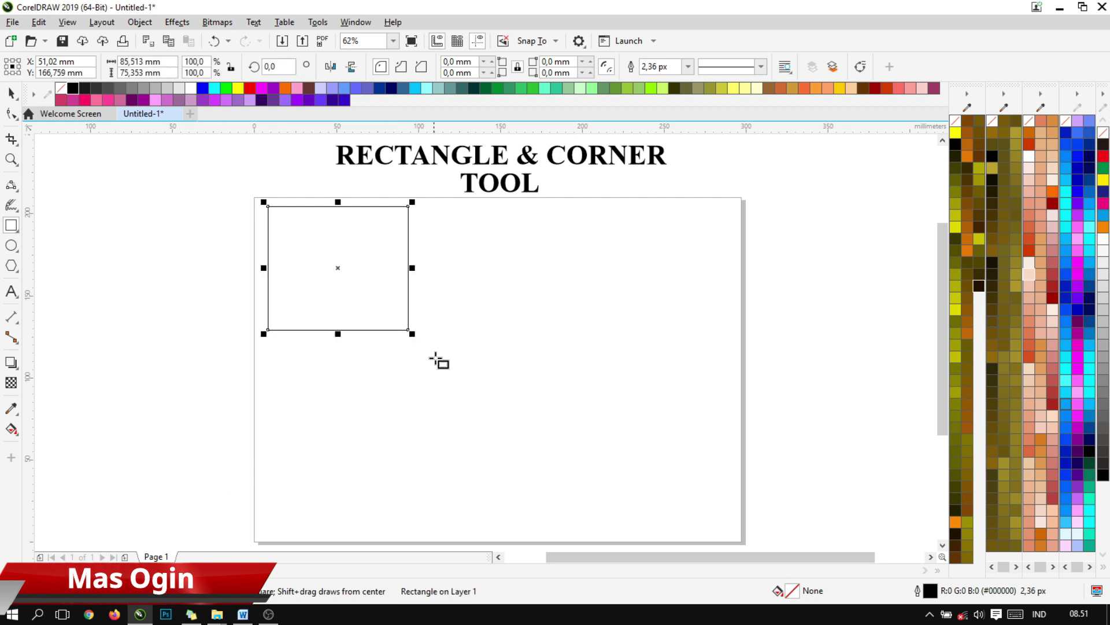
{"action": "left_click", "coordinate": [10, 94]}
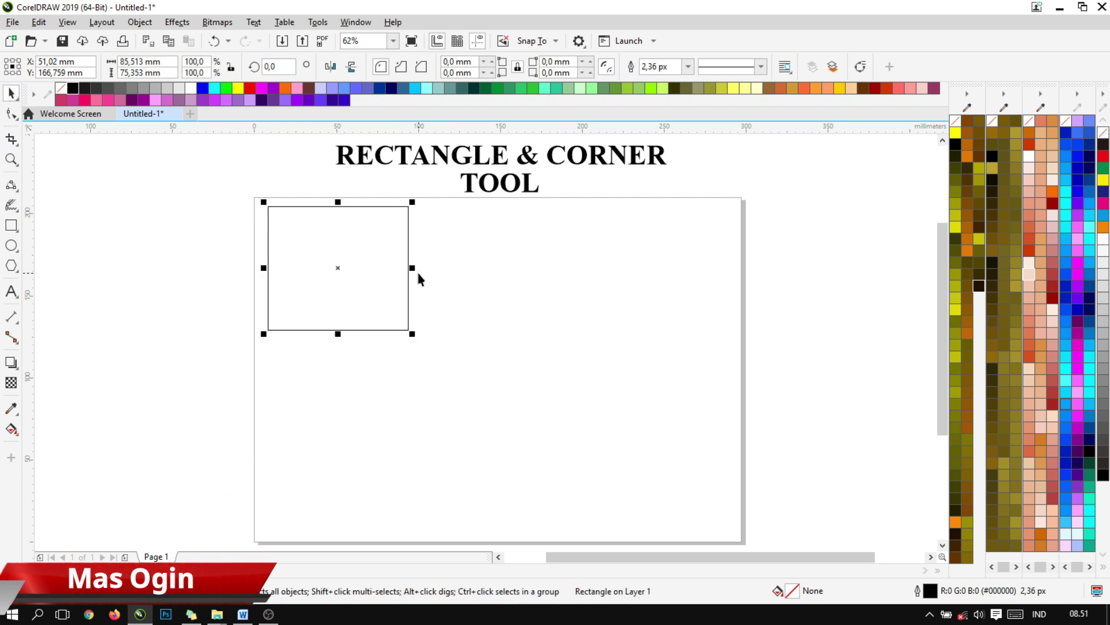
Draw a rectangle about 107.5 × 105.8 mm beside the first one and another about 67.7 × 53.8 mm below the first.
{"action": "left_click", "coordinate": [11, 225]}
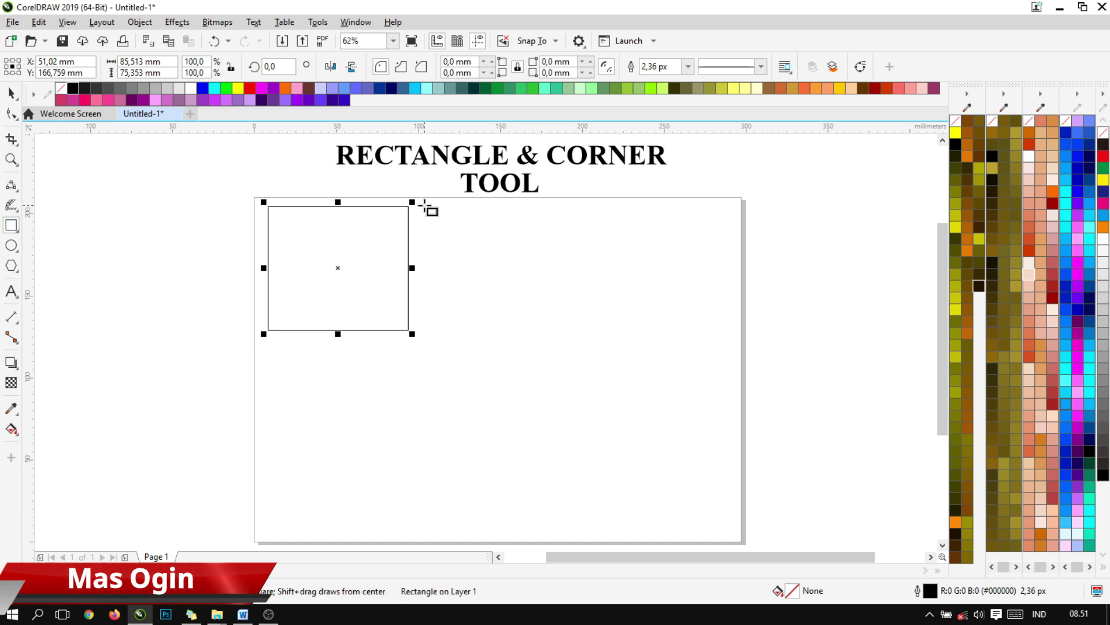
{"action": "left_click_drag", "start_coordinate": [424, 210], "coordinate": [600, 383]}
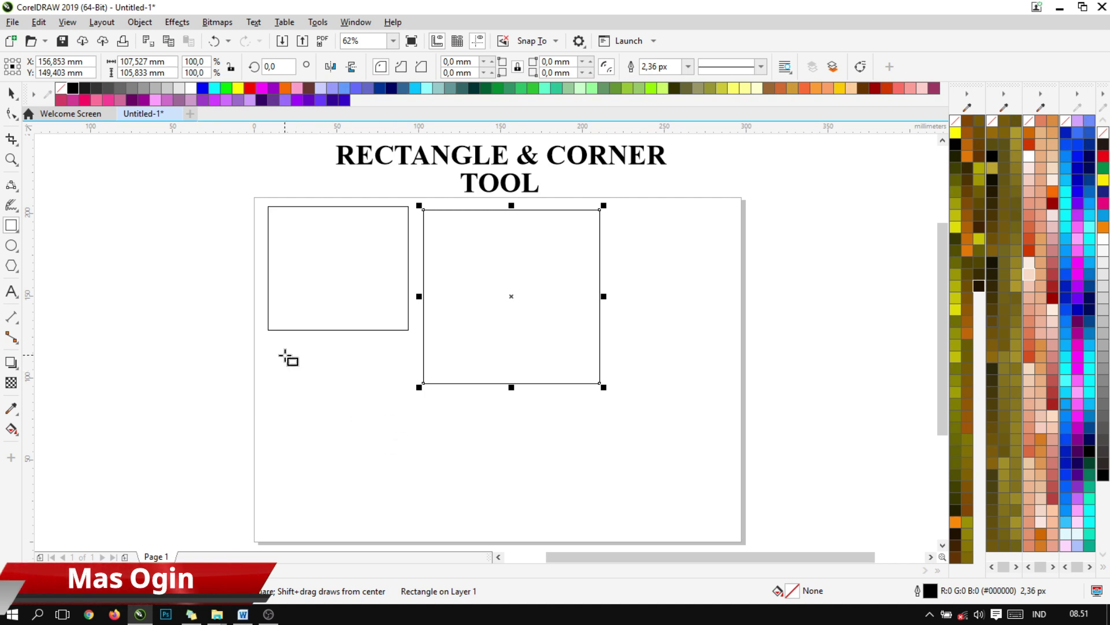
{"action": "left_click_drag", "start_coordinate": [271, 348], "coordinate": [384, 436]}
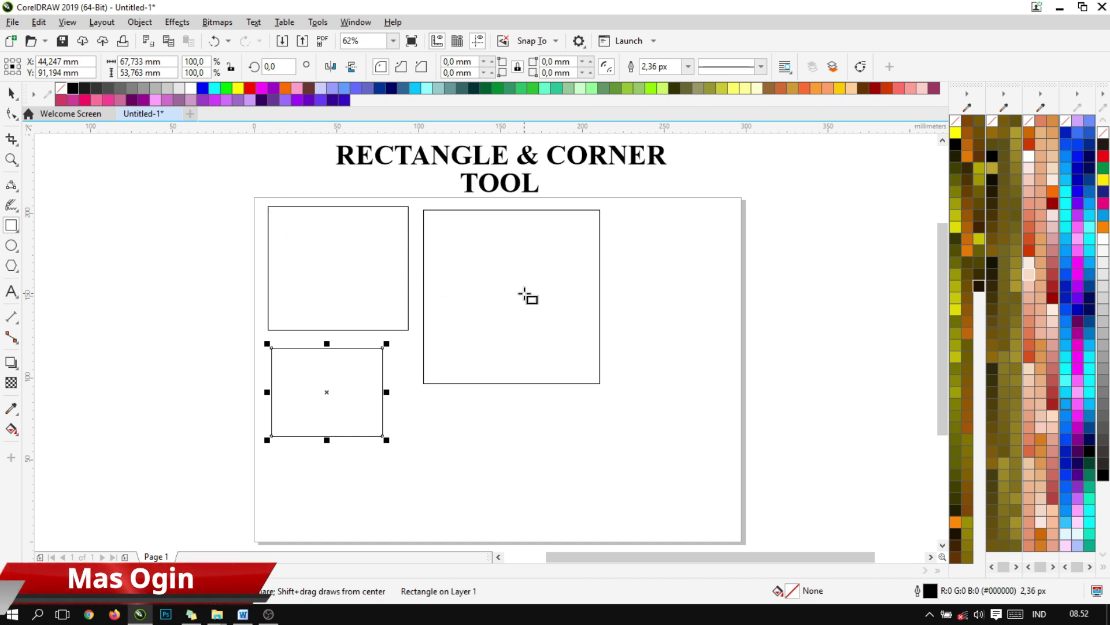
{"action": "left_click", "coordinate": [14, 96]}
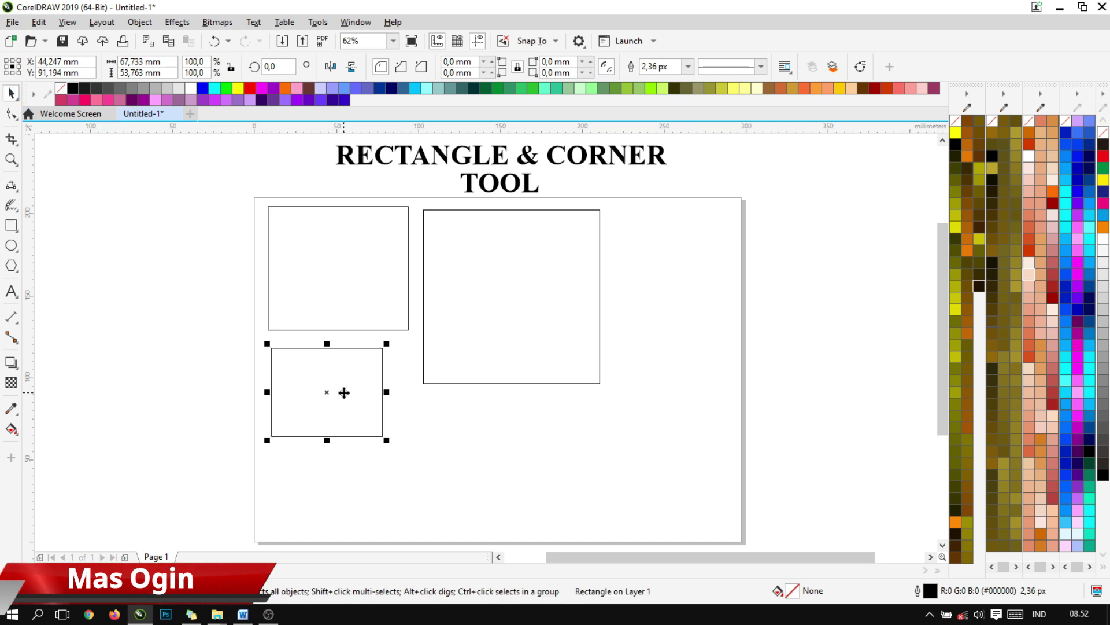
{"action": "left_click", "coordinate": [451, 329]}
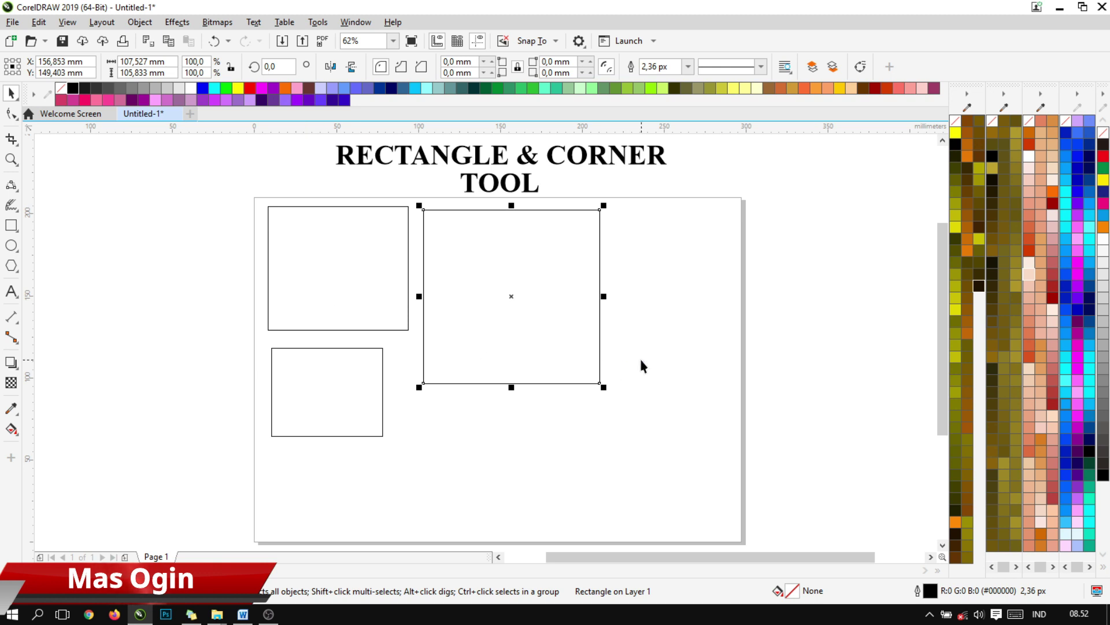
{"action": "left_click", "coordinate": [496, 308]}
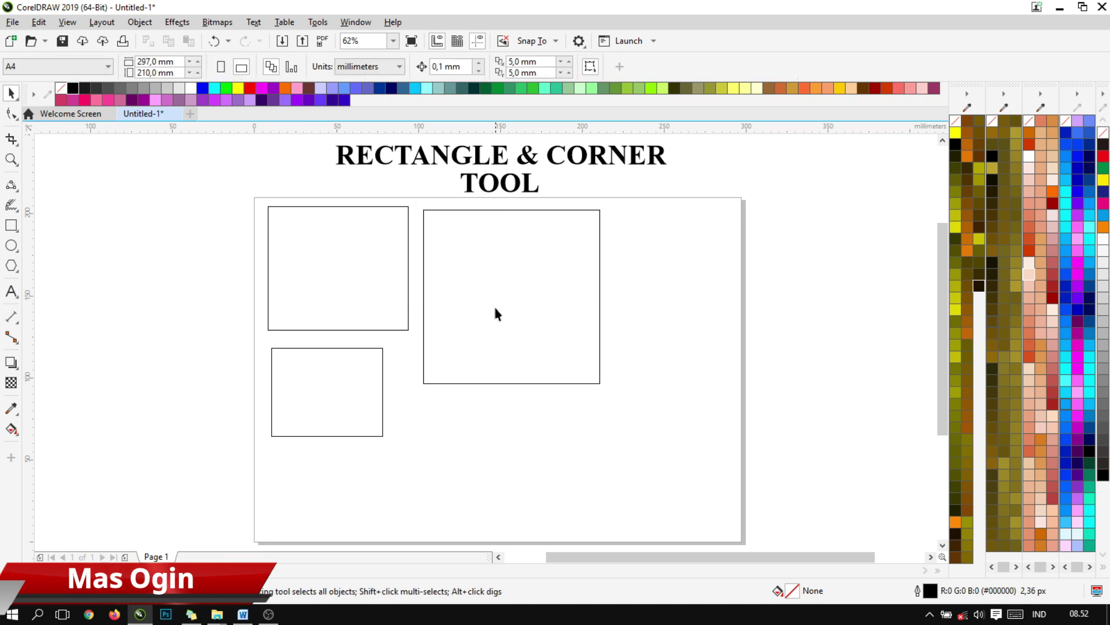
{"action": "left_click", "coordinate": [335, 258]}
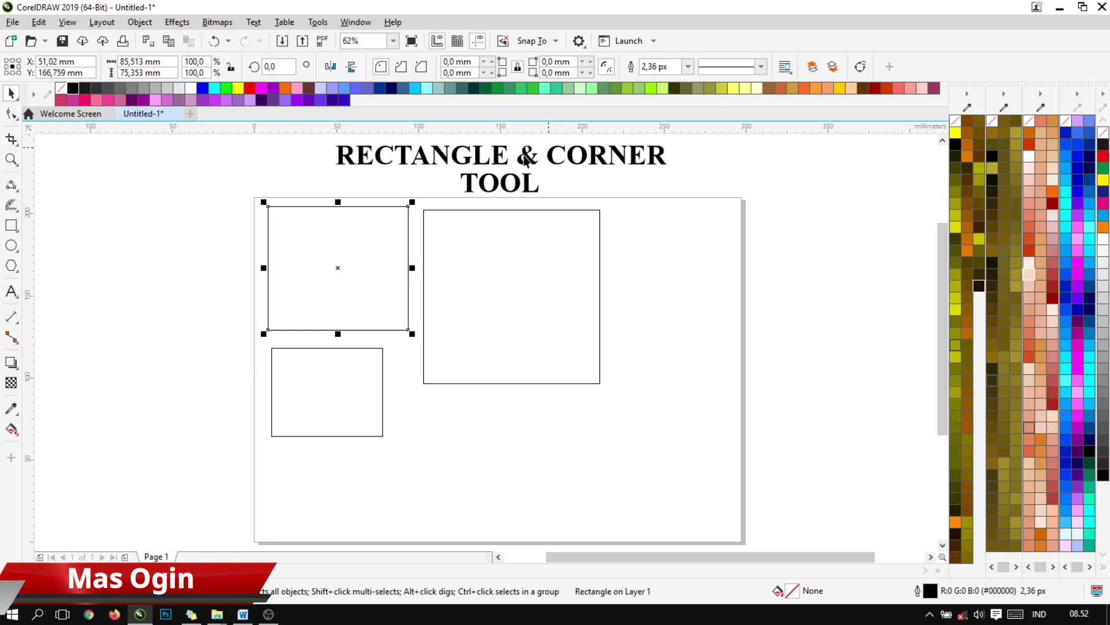
{"action": "left_click", "coordinate": [623, 441]}
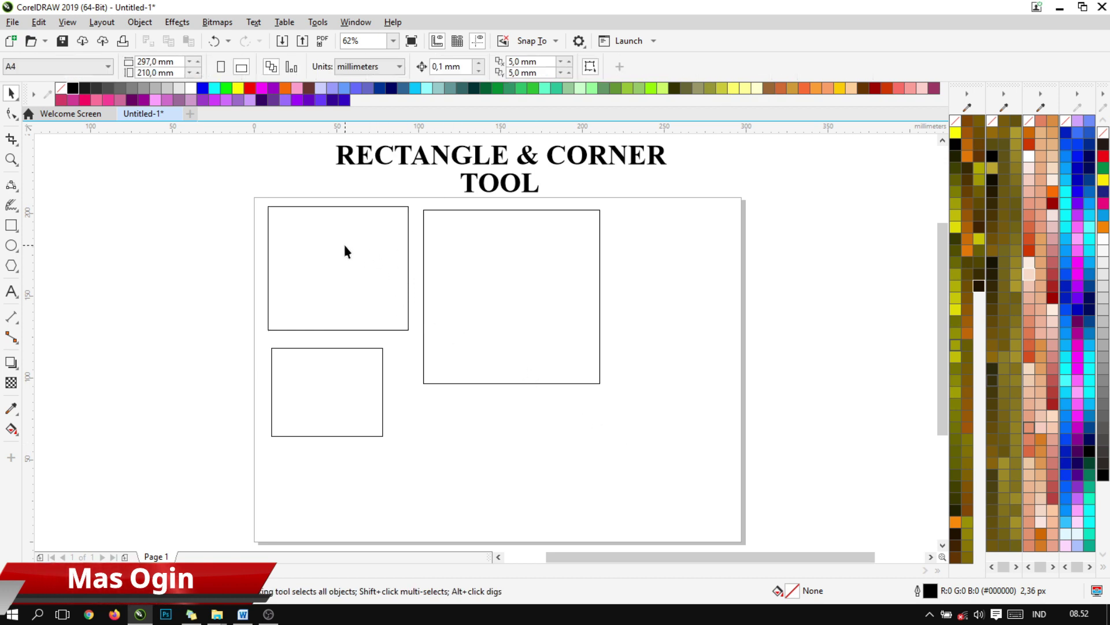
Fill the upper-left rectangle with red (#FF0000) and the largest rectangle with yellow.
{"action": "left_click", "coordinate": [345, 245]}
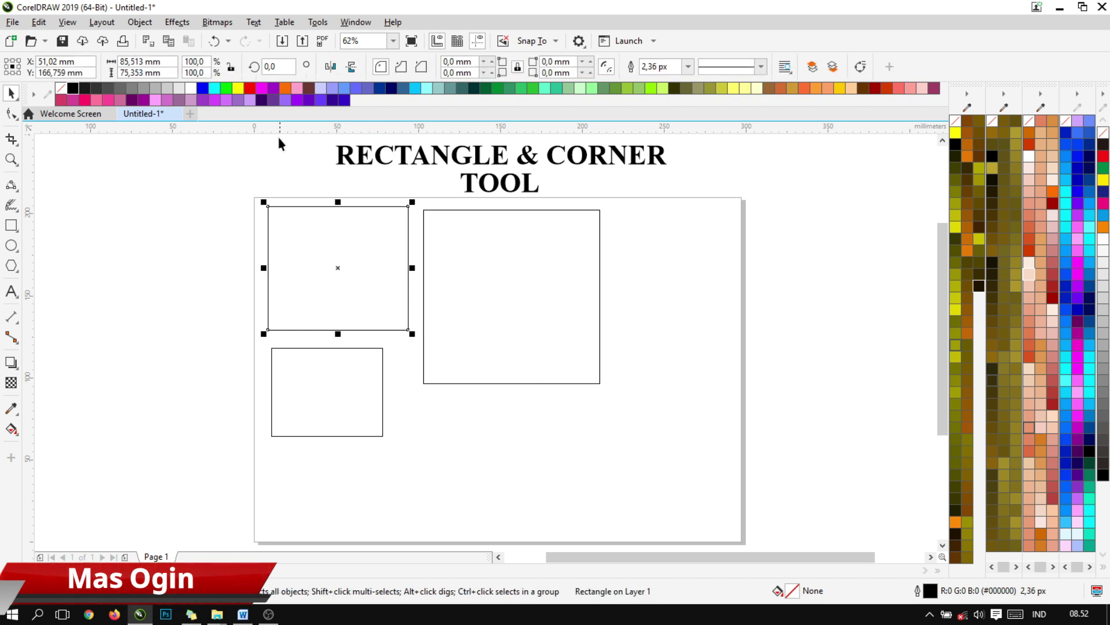
{"action": "left_click", "coordinate": [249, 87]}
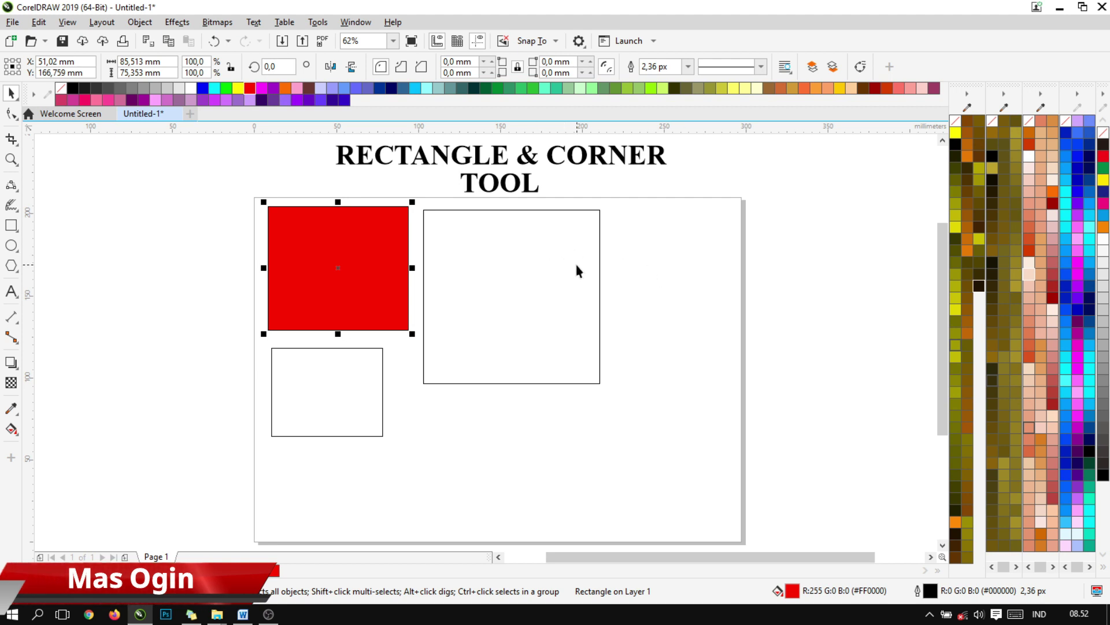
{"action": "left_click", "coordinate": [553, 245]}
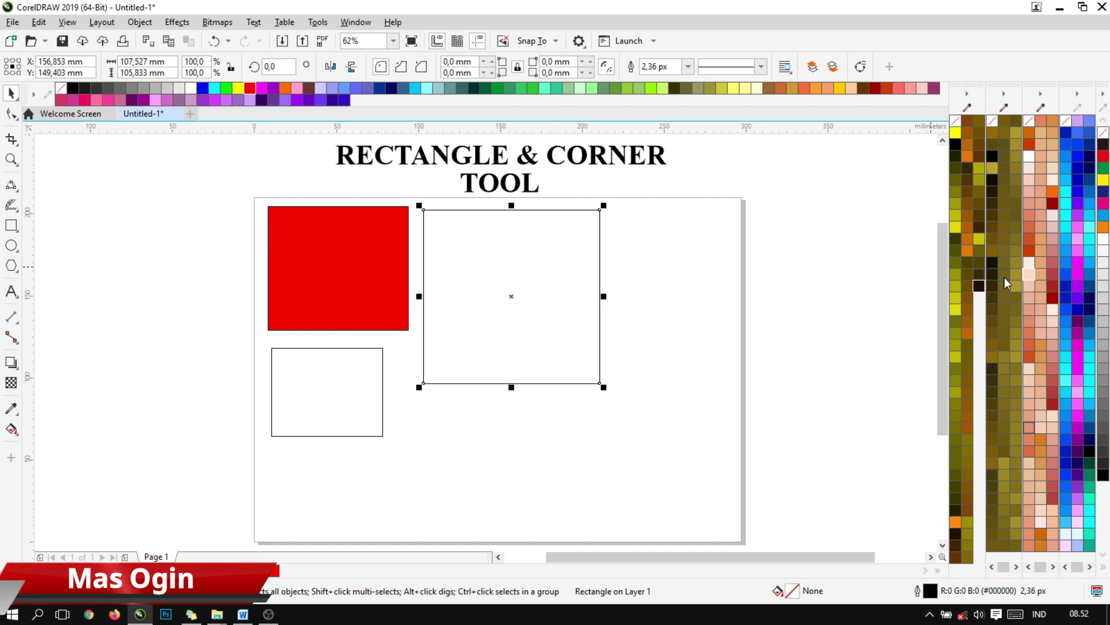
{"action": "left_click", "coordinate": [1104, 180]}
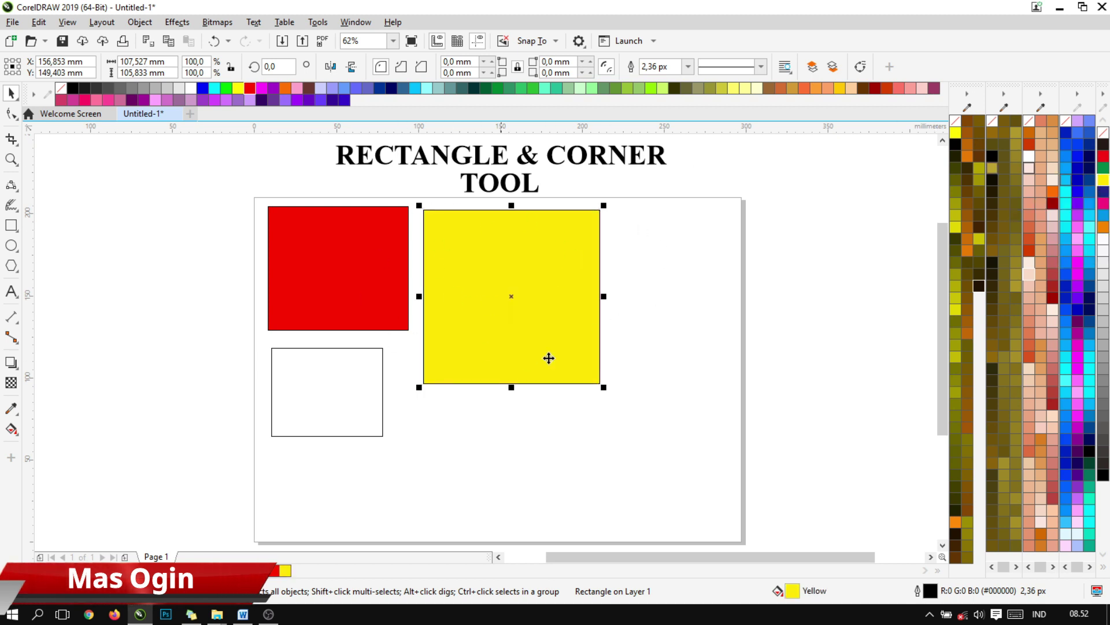
Fill the smallest rectangle, below the red one, with cyan (#00FFFF).
{"action": "scroll", "coordinate": [449, 286], "scroll_direction": "up", "scroll_amount": 2}
{"action": "scroll", "coordinate": [454, 280], "scroll_direction": "down", "scroll_amount": 4}
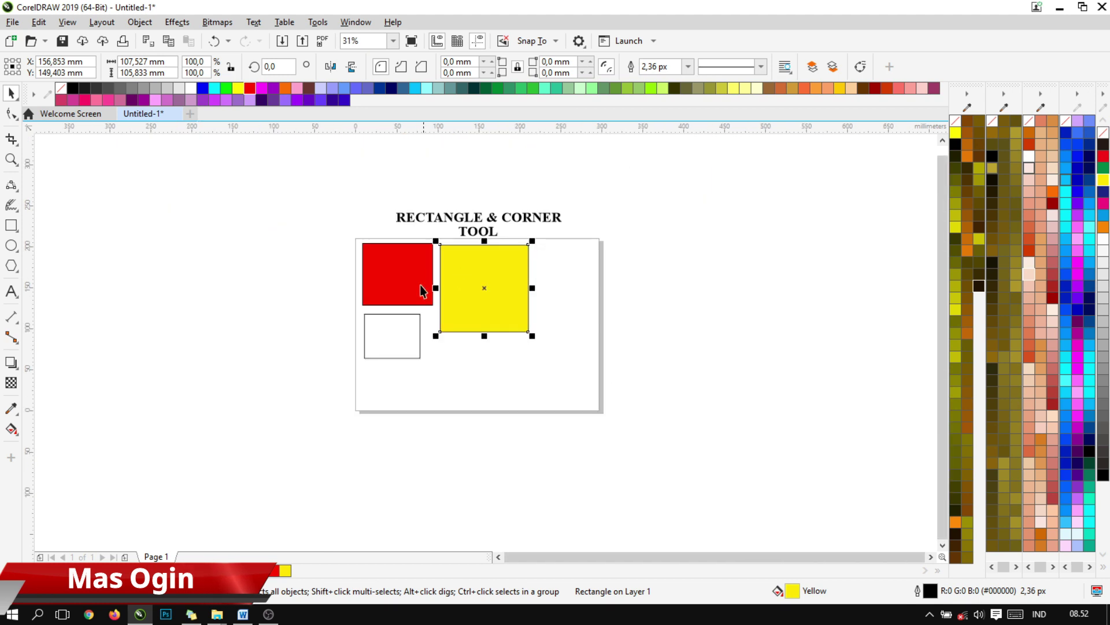
{"action": "scroll", "coordinate": [425, 272], "scroll_direction": "up", "scroll_amount": 2}
{"action": "left_click_drag", "start_coordinate": [943, 269], "coordinate": [949, 255]}
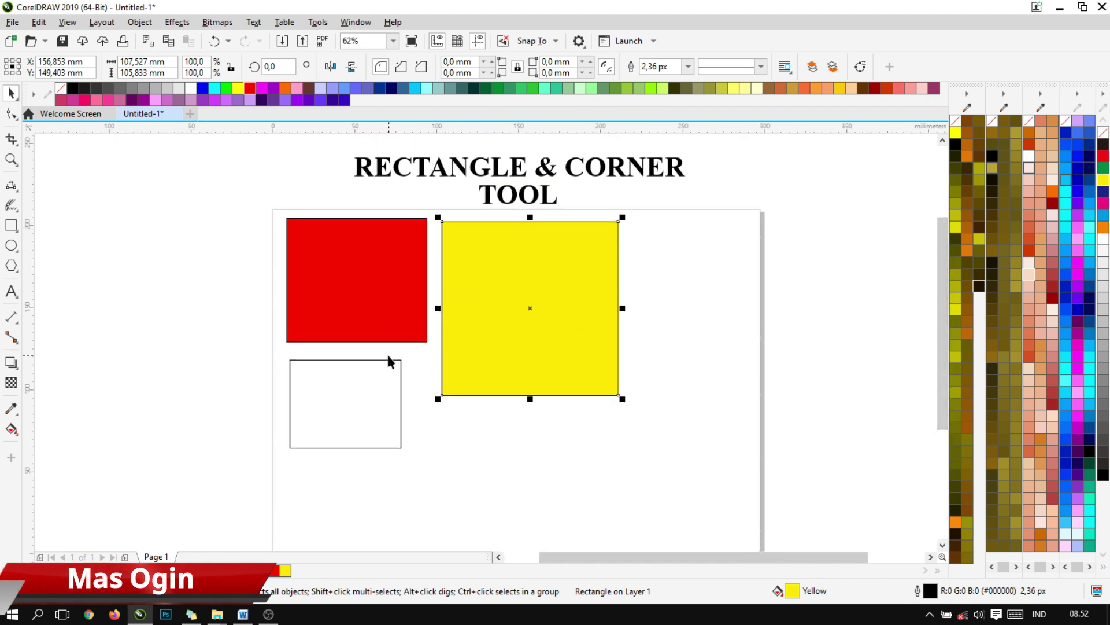
{"action": "left_click", "coordinate": [534, 408]}
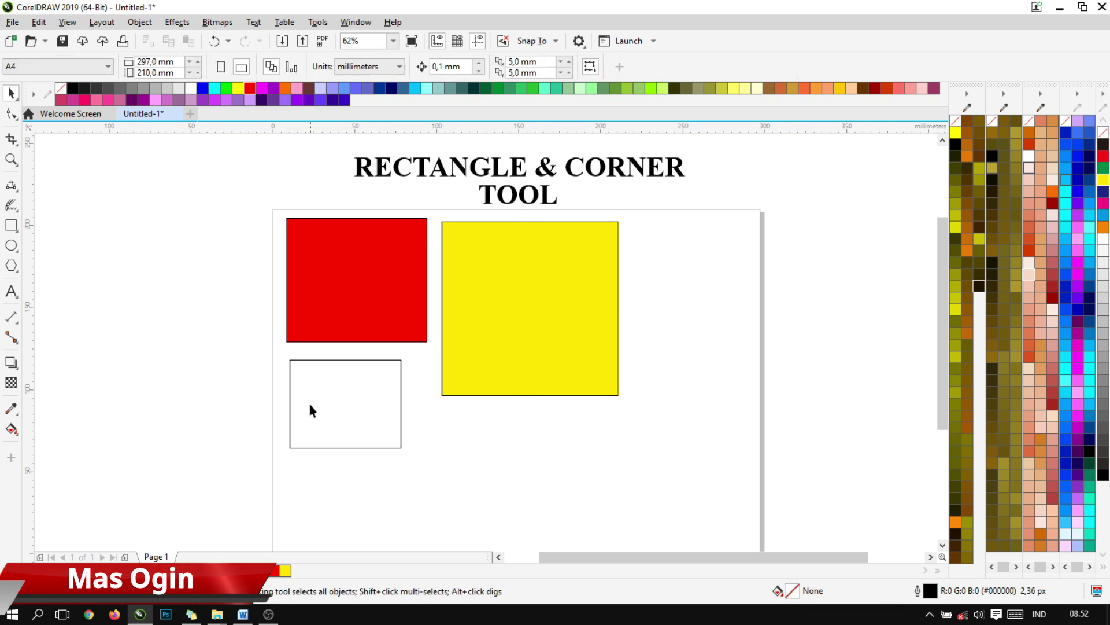
{"action": "left_click", "coordinate": [346, 388]}
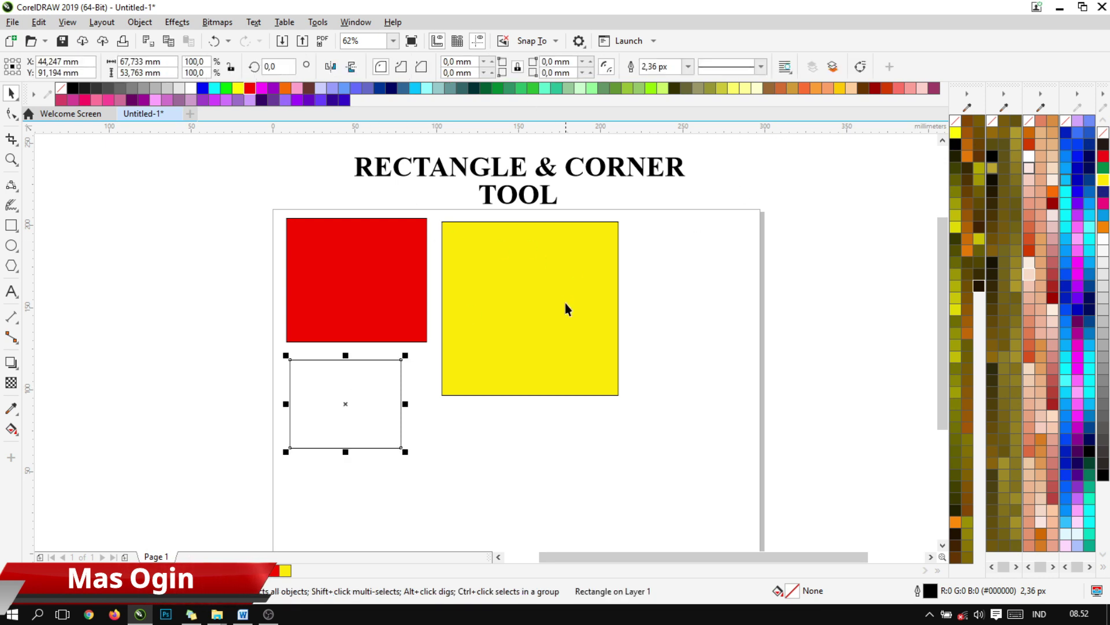
{"action": "left_click", "coordinate": [214, 89]}
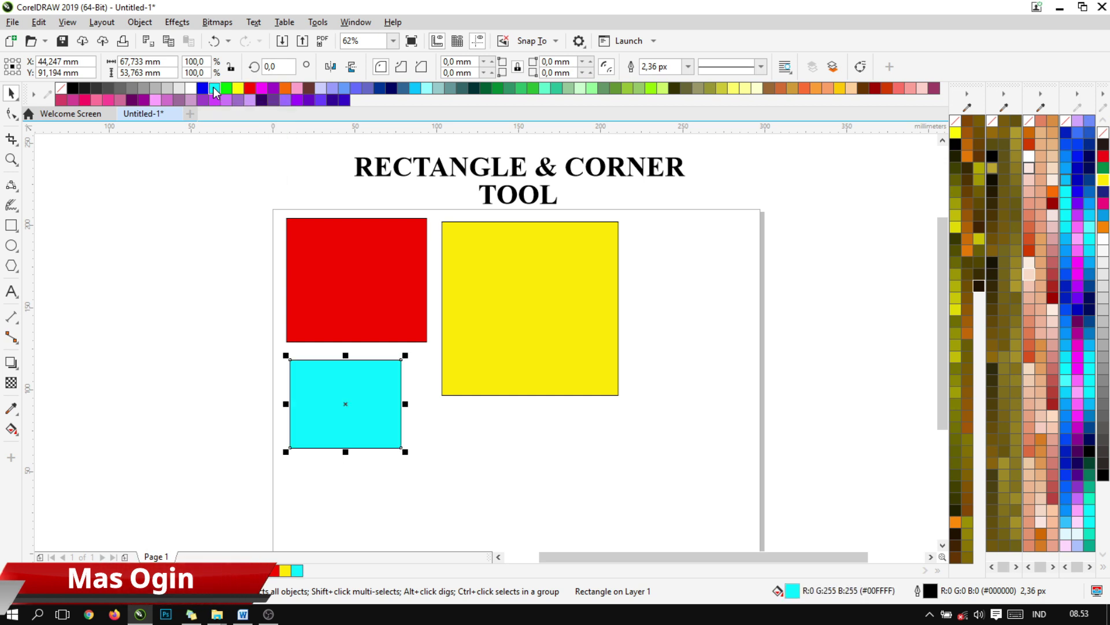
{"action": "left_click", "coordinate": [487, 431]}
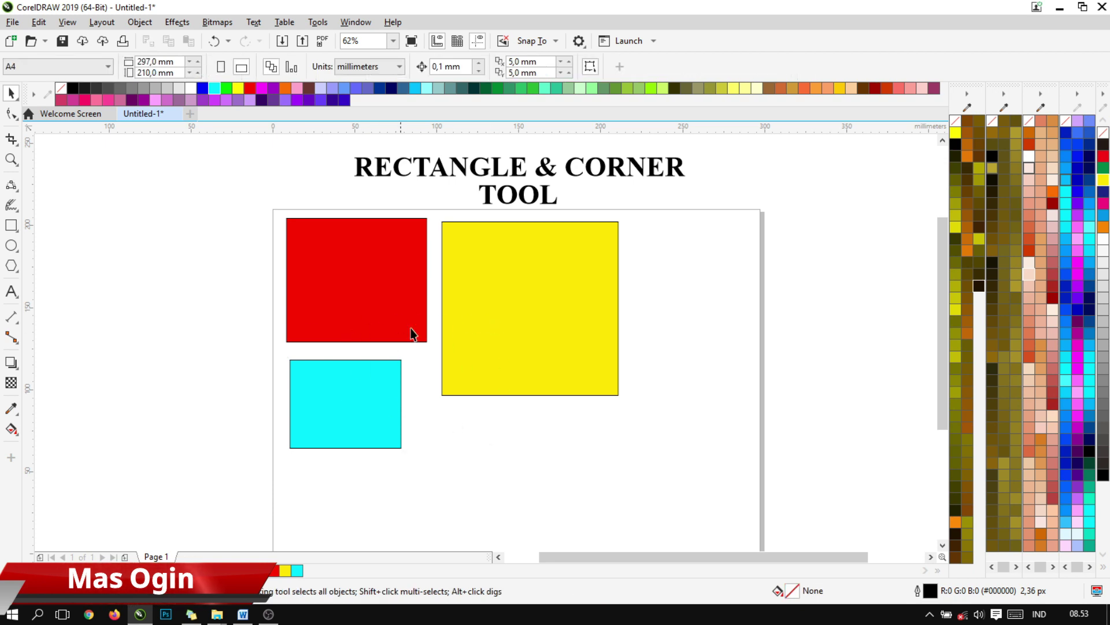
{"action": "left_click", "coordinate": [392, 264]}
{"action": "left_click", "coordinate": [647, 300]}
{"action": "left_click", "coordinate": [541, 243]}
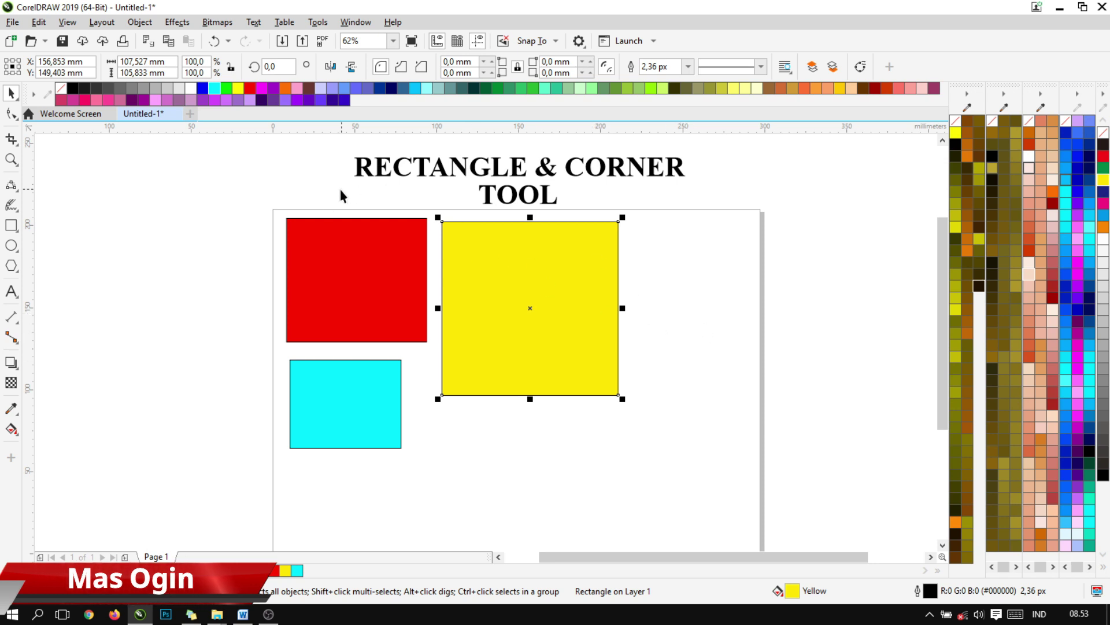
{"action": "left_click", "coordinate": [405, 259]}
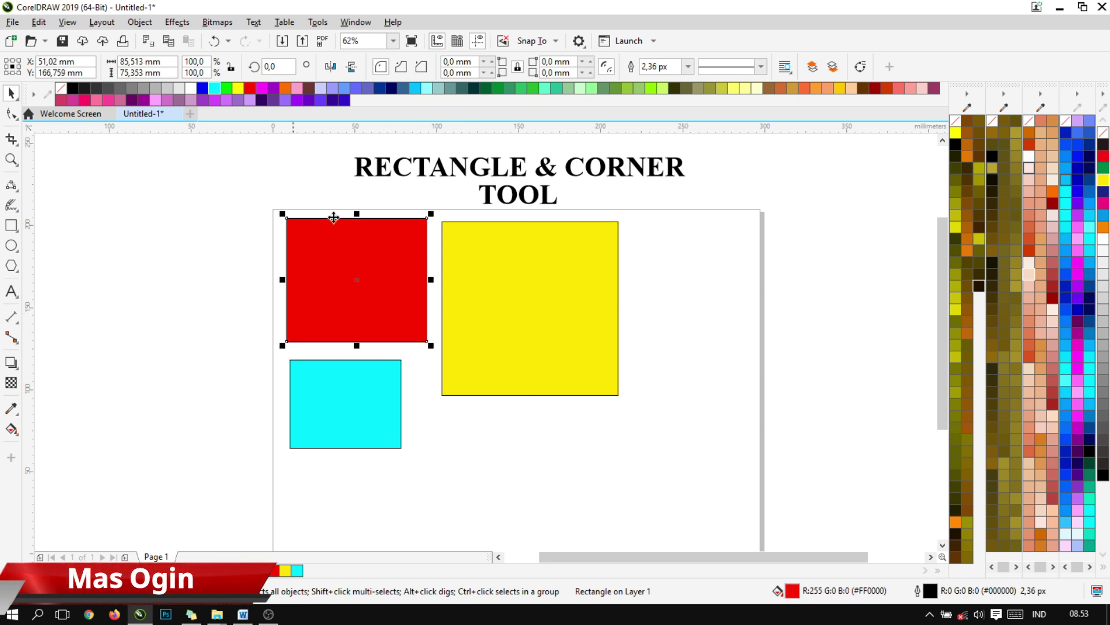
{"action": "scroll", "coordinate": [590, 226], "scroll_direction": "up", "scroll_amount": 4}
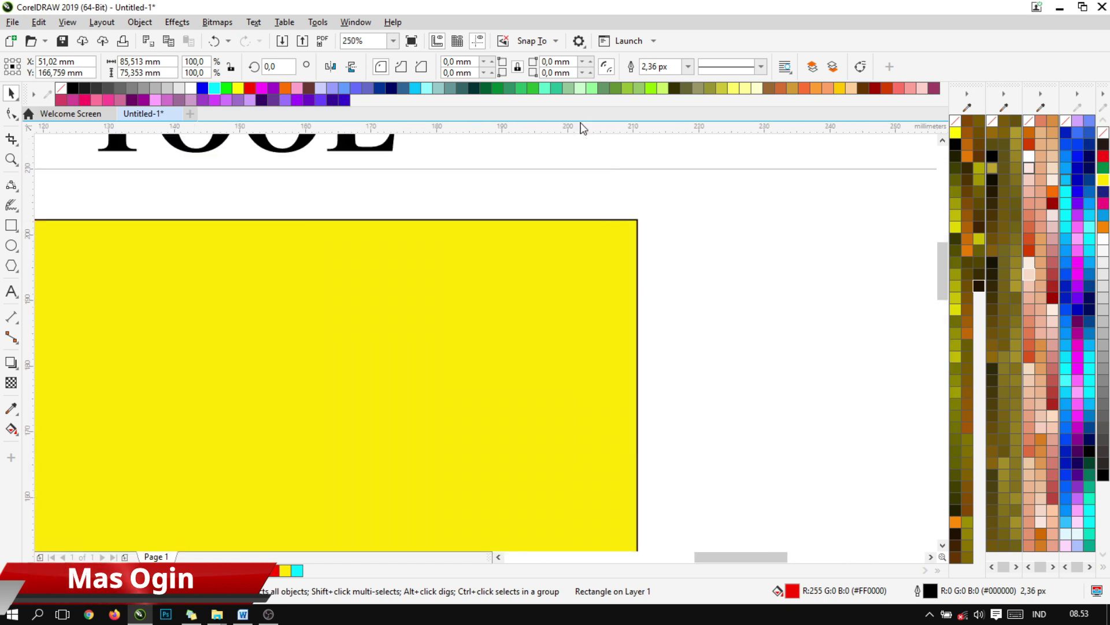
{"action": "scroll", "coordinate": [638, 214], "scroll_direction": "down", "scroll_amount": 4}
{"action": "scroll", "coordinate": [426, 208], "scroll_direction": "up", "scroll_amount": 3}
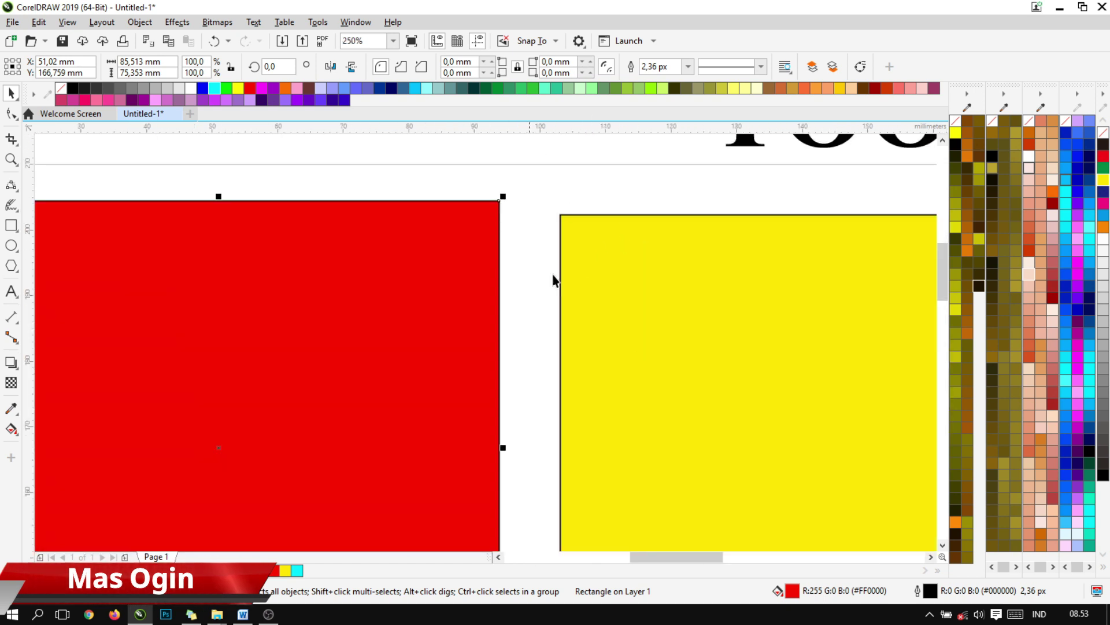
{"action": "scroll", "coordinate": [611, 275], "scroll_direction": "down", "scroll_amount": 1}
{"action": "scroll", "coordinate": [612, 275], "scroll_direction": "down", "scroll_amount": 4}
{"action": "scroll", "coordinate": [752, 246], "scroll_direction": "up", "scroll_amount": 2}
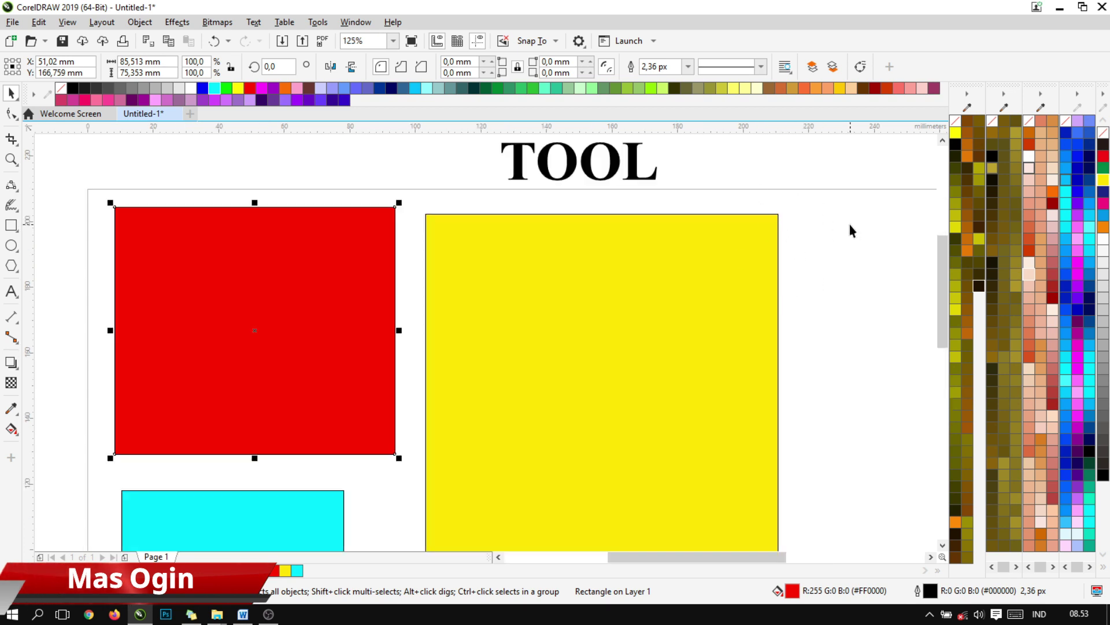
{"action": "scroll", "coordinate": [671, 294], "scroll_direction": "down", "scroll_amount": 2}
{"action": "scroll", "coordinate": [652, 291], "scroll_direction": "up", "scroll_amount": 2}
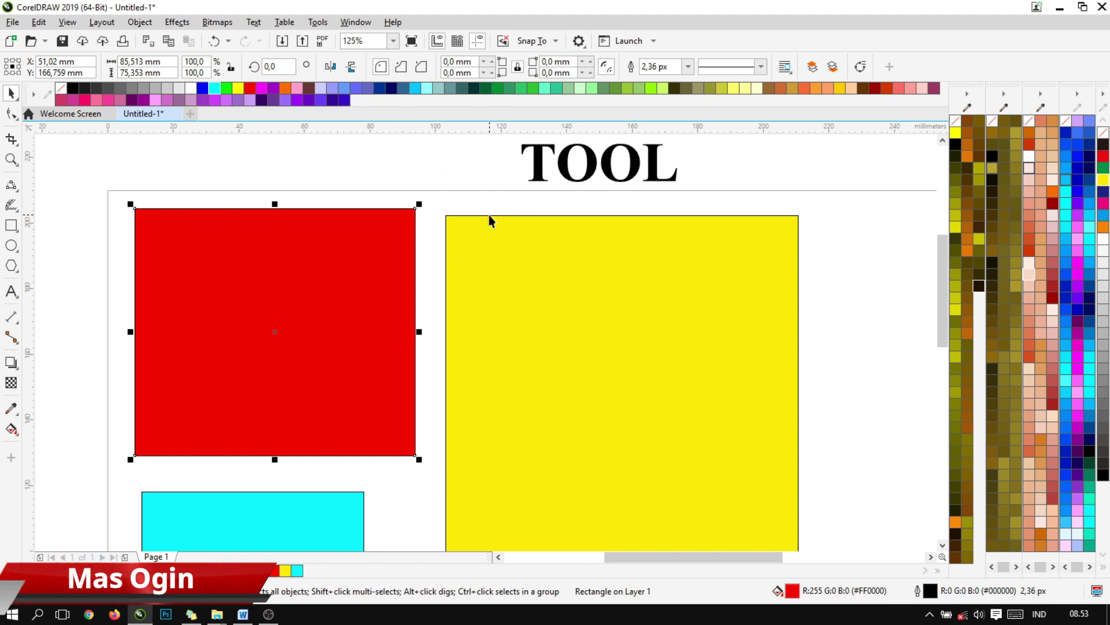
{"action": "scroll", "coordinate": [496, 229], "scroll_direction": "down", "scroll_amount": 2}
{"action": "scroll", "coordinate": [488, 179], "scroll_direction": "up", "scroll_amount": 2}
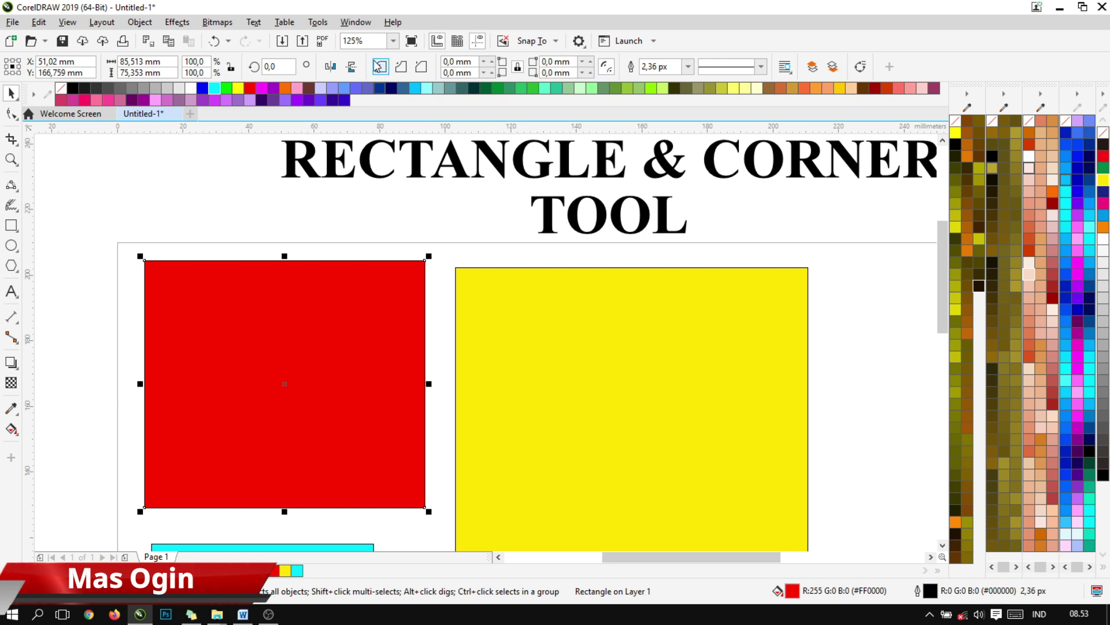
{"action": "left_click", "coordinate": [401, 66]}
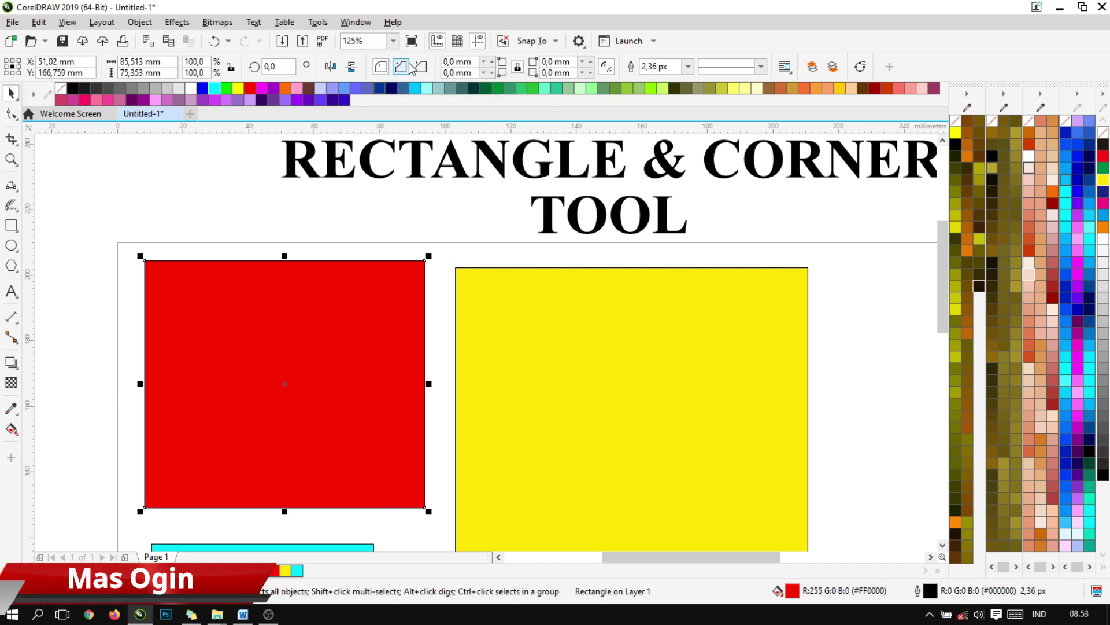
{"action": "left_click", "coordinate": [414, 72]}
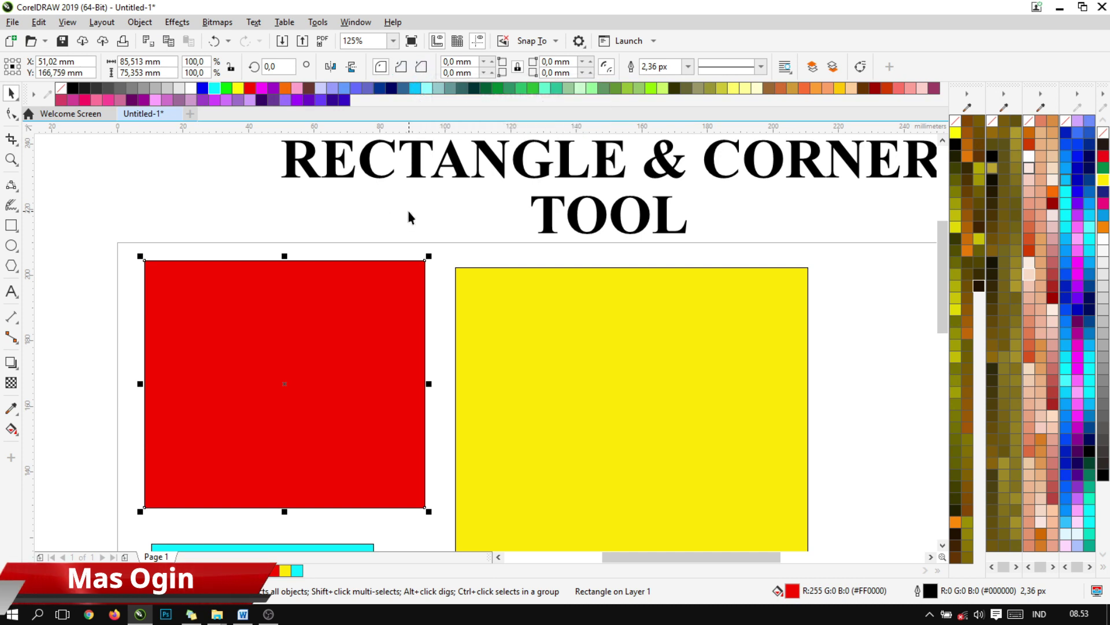
{"action": "left_click", "coordinate": [834, 412]}
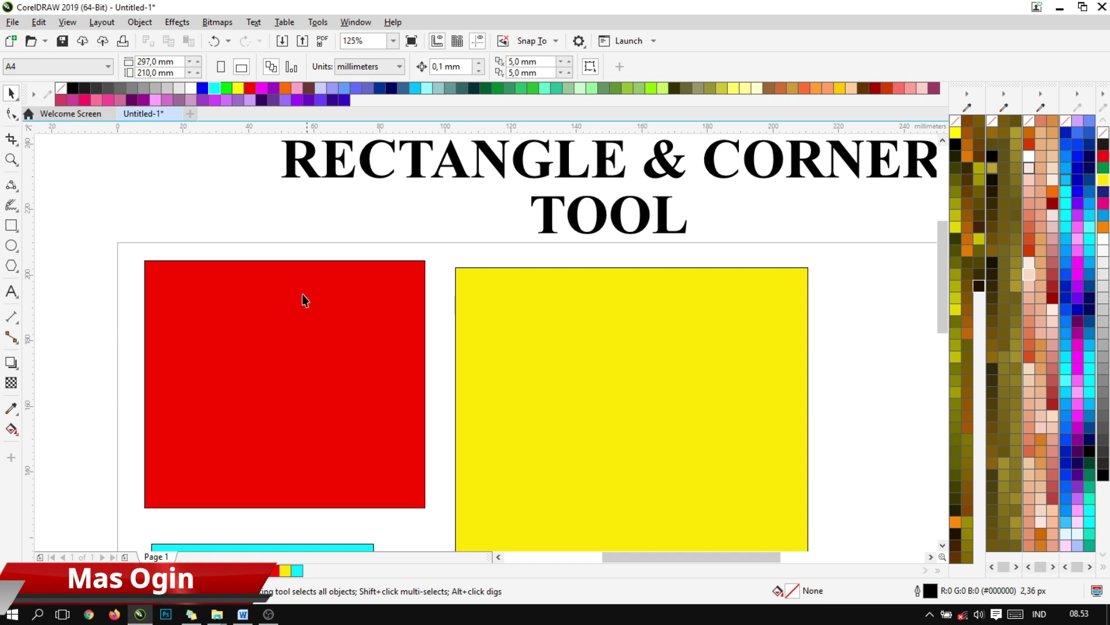
Round all corners of the red rectangle with the Shape tool to a radius of about 18.7 mm.
{"action": "left_click", "coordinate": [270, 320]}
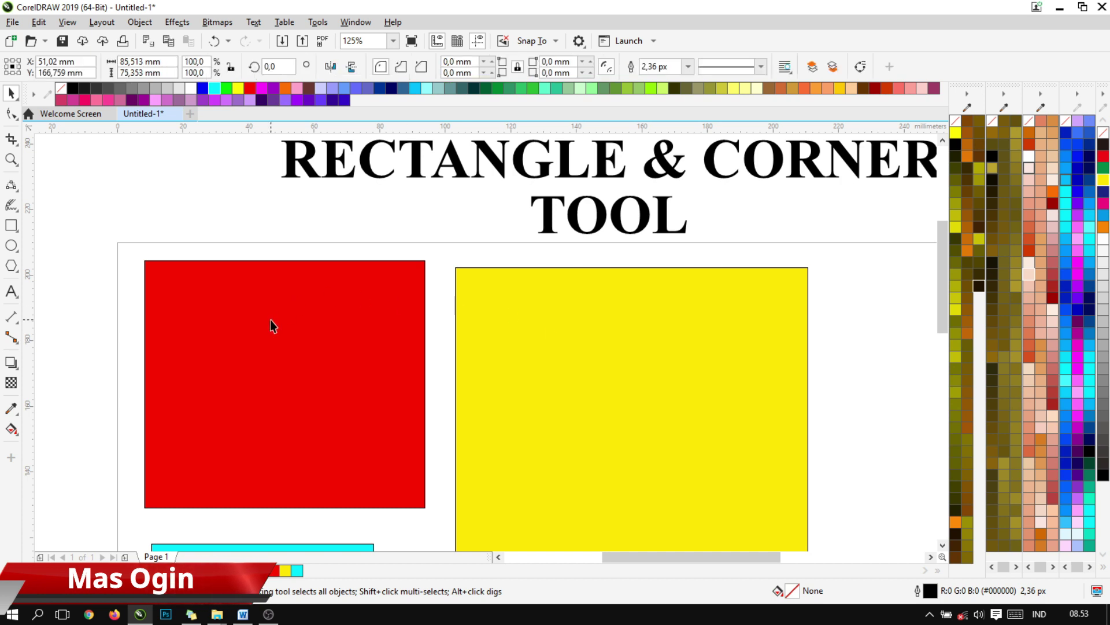
{"action": "left_click", "coordinate": [9, 112]}
{"action": "left_click", "coordinate": [241, 235]}
{"action": "left_click", "coordinate": [225, 290]}
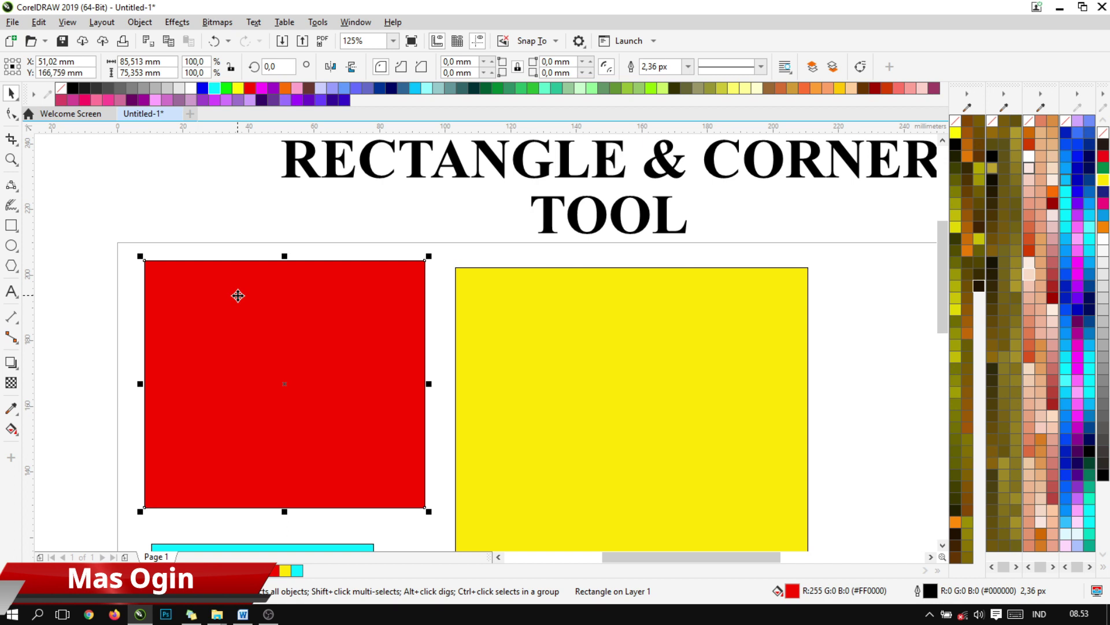
{"action": "left_click", "coordinate": [11, 113]}
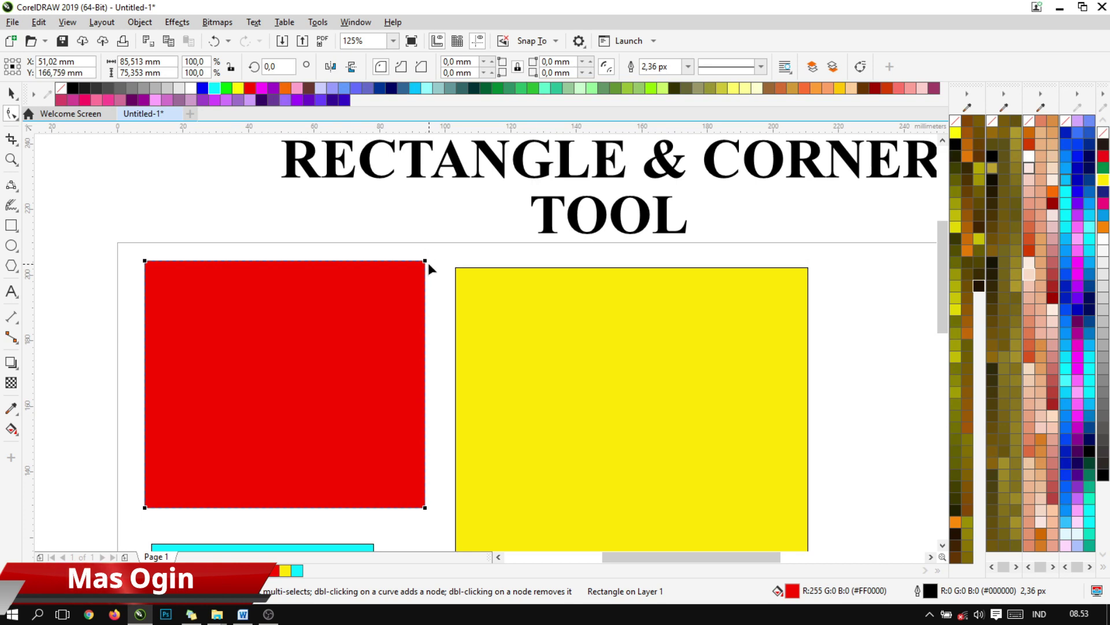
{"action": "scroll", "coordinate": [425, 262], "scroll_direction": "up", "scroll_amount": 2}
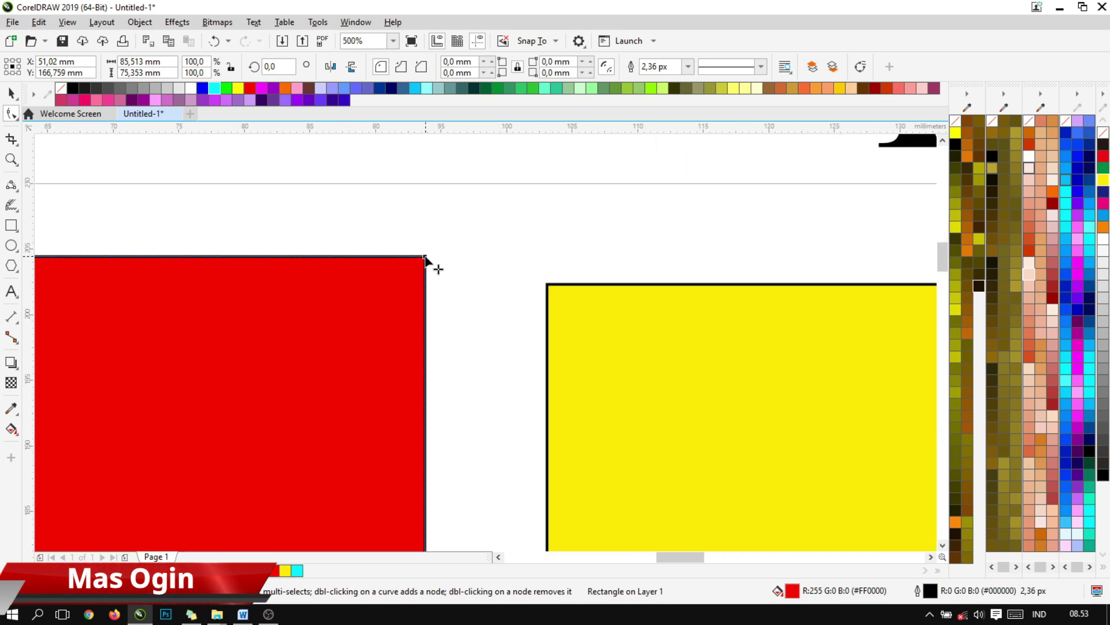
{"action": "scroll", "coordinate": [426, 260], "scroll_direction": "down", "scroll_amount": 2}
{"action": "scroll", "coordinate": [426, 258], "scroll_direction": "up", "scroll_amount": 1}
{"action": "scroll", "coordinate": [426, 255], "scroll_direction": "down", "scroll_amount": 2}
{"action": "scroll", "coordinate": [427, 255], "scroll_direction": "up", "scroll_amount": 2}
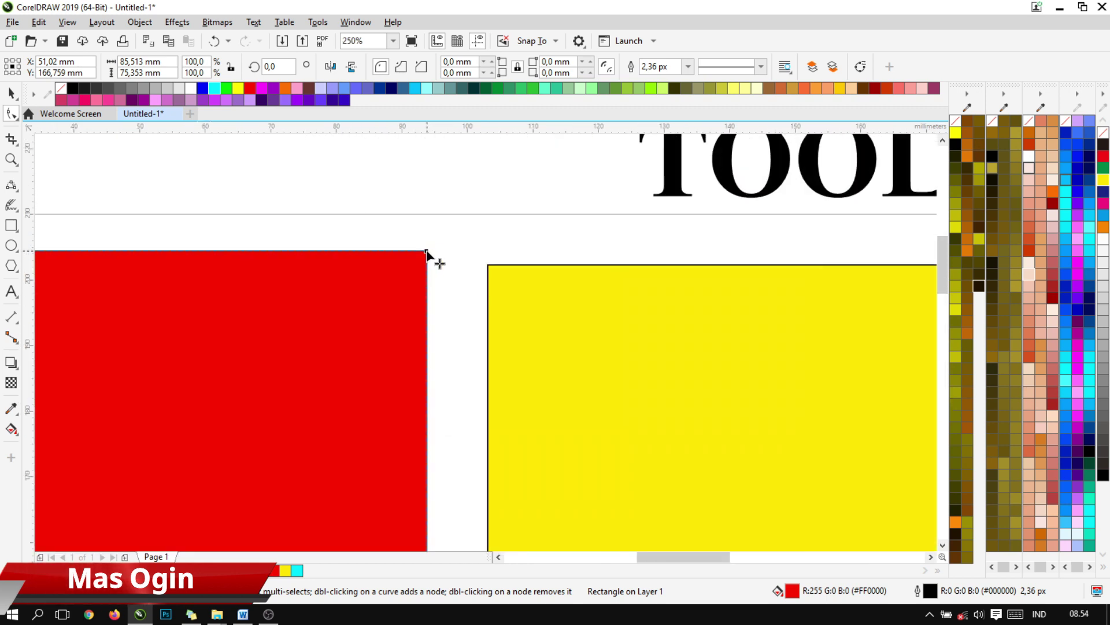
{"action": "left_click_drag", "start_coordinate": [426, 252], "coordinate": [458, 377]}
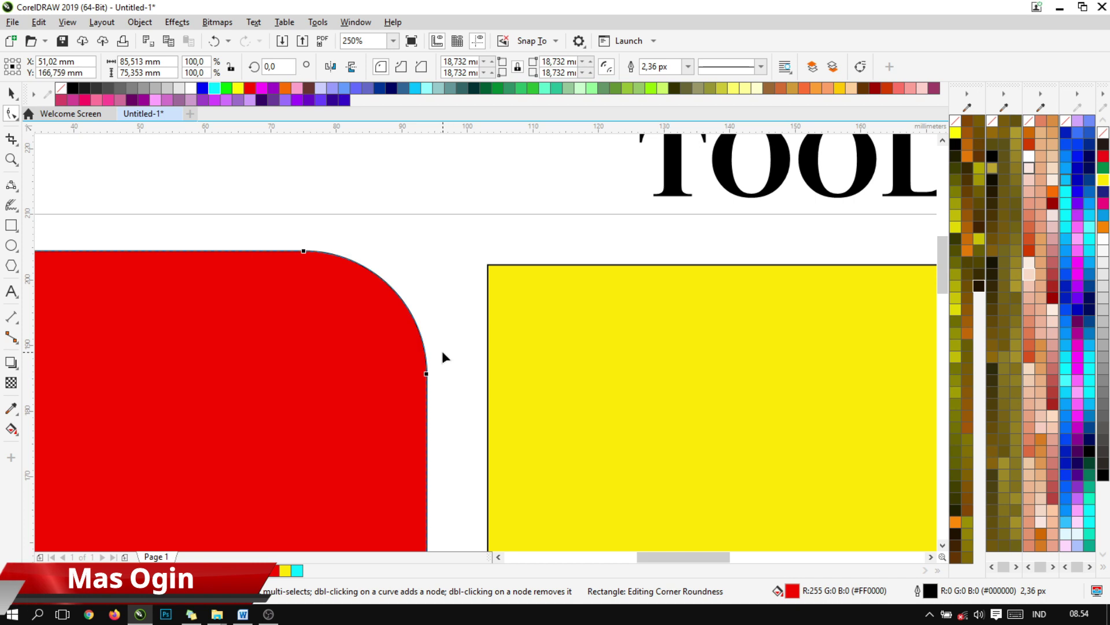
Reduce the red rectangle's rounded corners to a radius of about 5.9 mm.
{"action": "scroll", "coordinate": [441, 357], "scroll_direction": "down", "scroll_amount": 1}
{"action": "scroll", "coordinate": [441, 355], "scroll_direction": "down", "scroll_amount": 1}
{"action": "scroll", "coordinate": [428, 407], "scroll_direction": "up", "scroll_amount": 1}
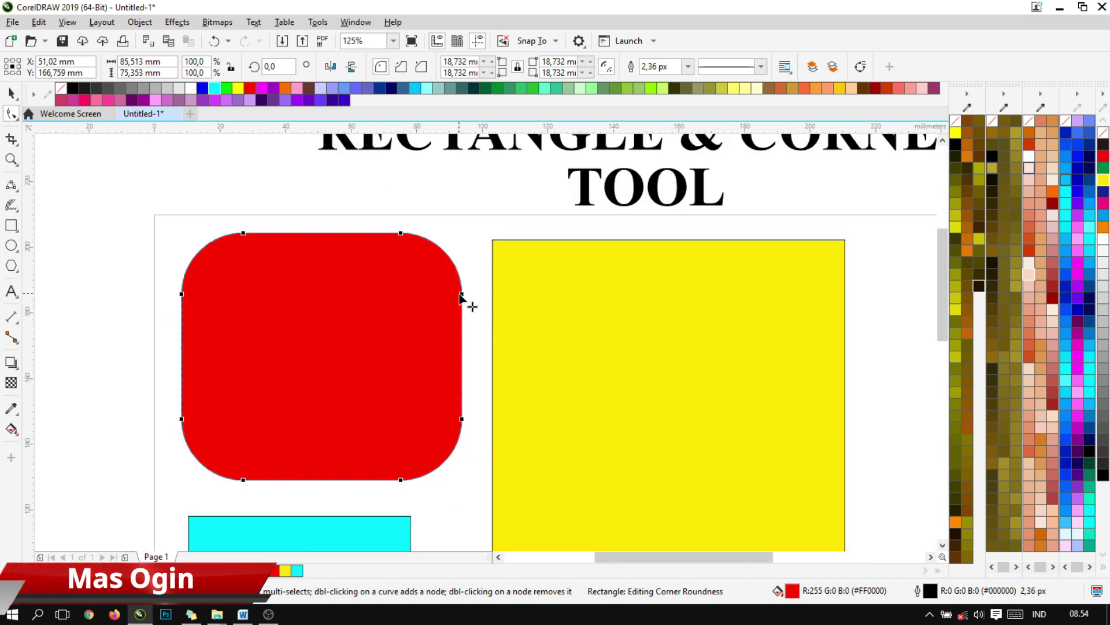
{"action": "left_click_drag", "start_coordinate": [463, 295], "coordinate": [453, 251]}
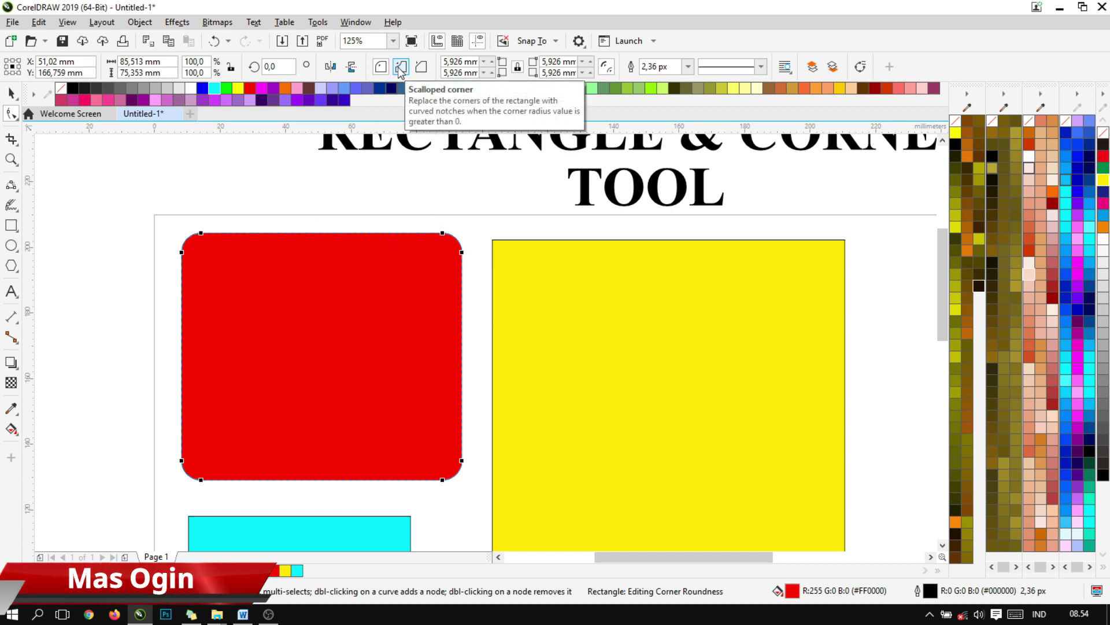
Scallop all corners of the yellow rectangle with the Shape tool to a radius of about 24.3 mm.
{"action": "left_click", "coordinate": [11, 93]}
{"action": "left_click", "coordinate": [597, 297]}
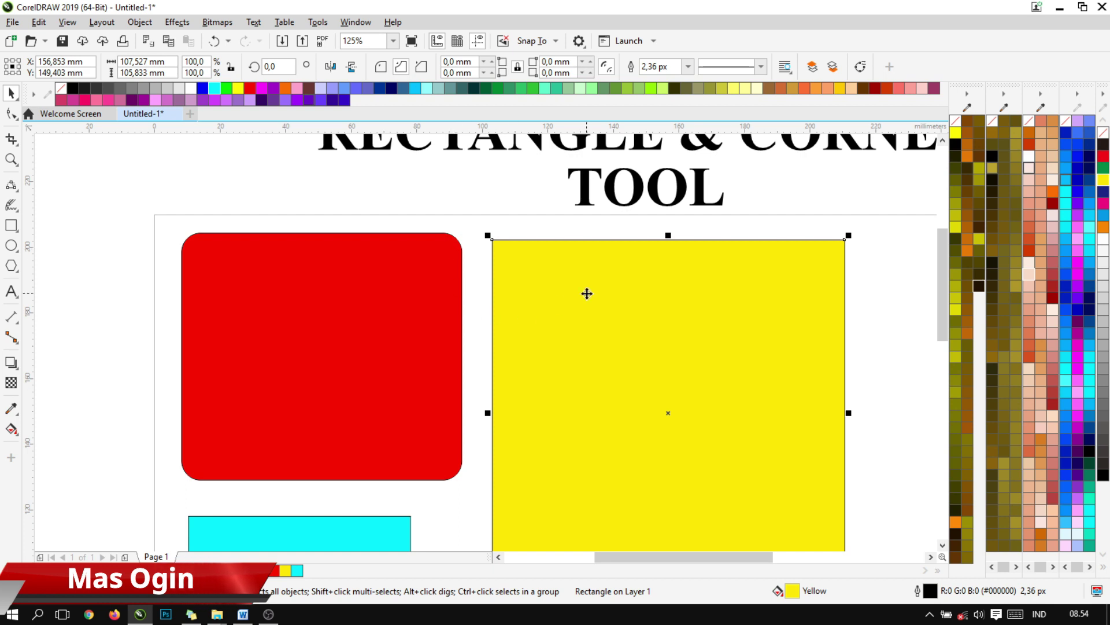
{"action": "key", "text": "F10"}
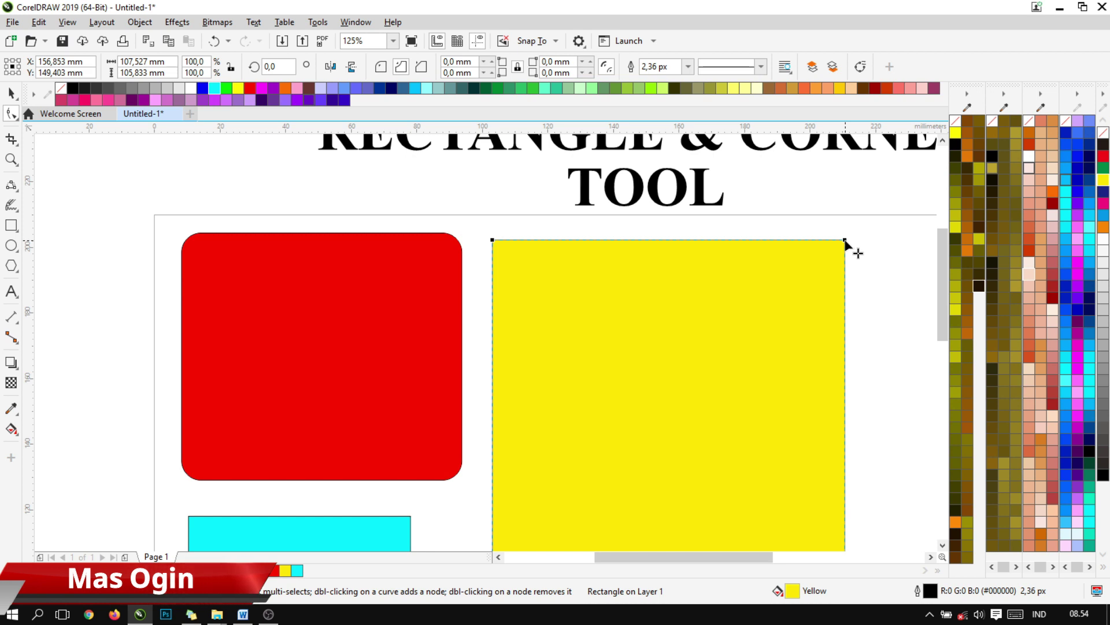
{"action": "left_click_drag", "start_coordinate": [845, 241], "coordinate": [864, 321]}
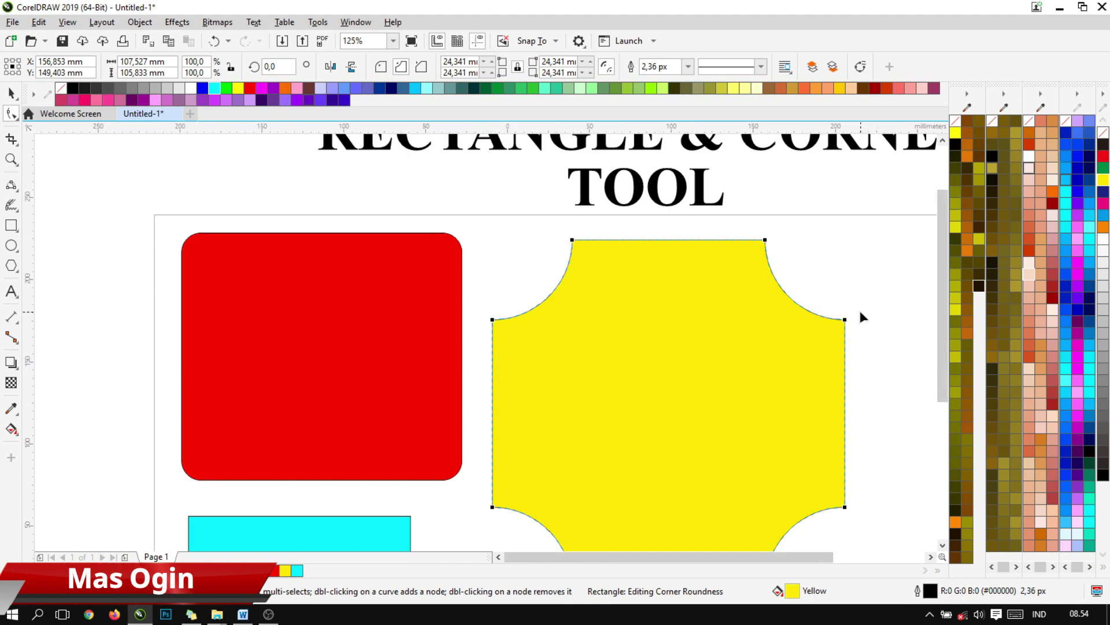
Reduce the yellow rectangle's scalloped corners to a radius of about 10.4 mm.
{"action": "scroll", "coordinate": [859, 310], "scroll_direction": "down", "scroll_amount": 2}
{"action": "scroll", "coordinate": [782, 278], "scroll_direction": "up", "scroll_amount": 2}
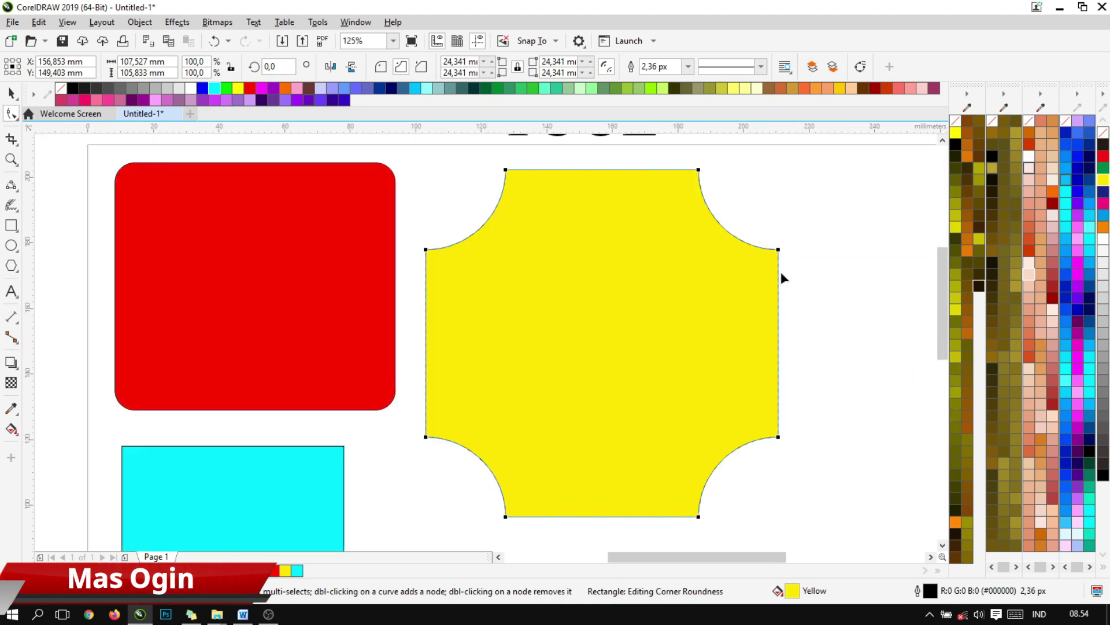
{"action": "left_click_drag", "start_coordinate": [779, 250], "coordinate": [779, 204]}
{"action": "scroll", "coordinate": [816, 272], "scroll_direction": "down", "scroll_amount": 3}
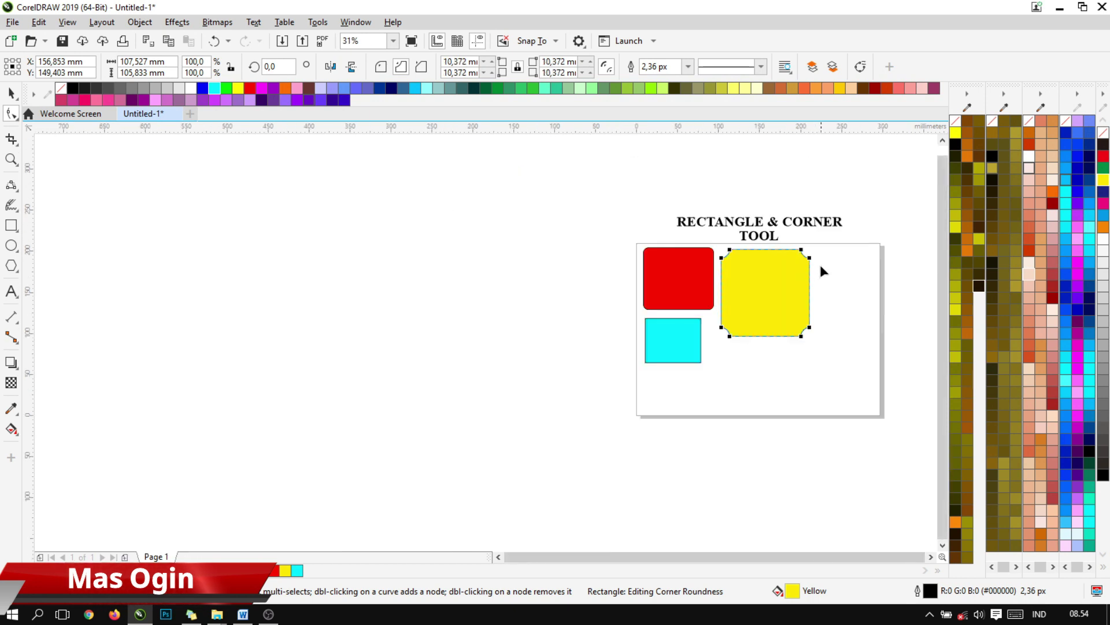
{"action": "scroll", "coordinate": [827, 251], "scroll_direction": "up", "scroll_amount": 2}
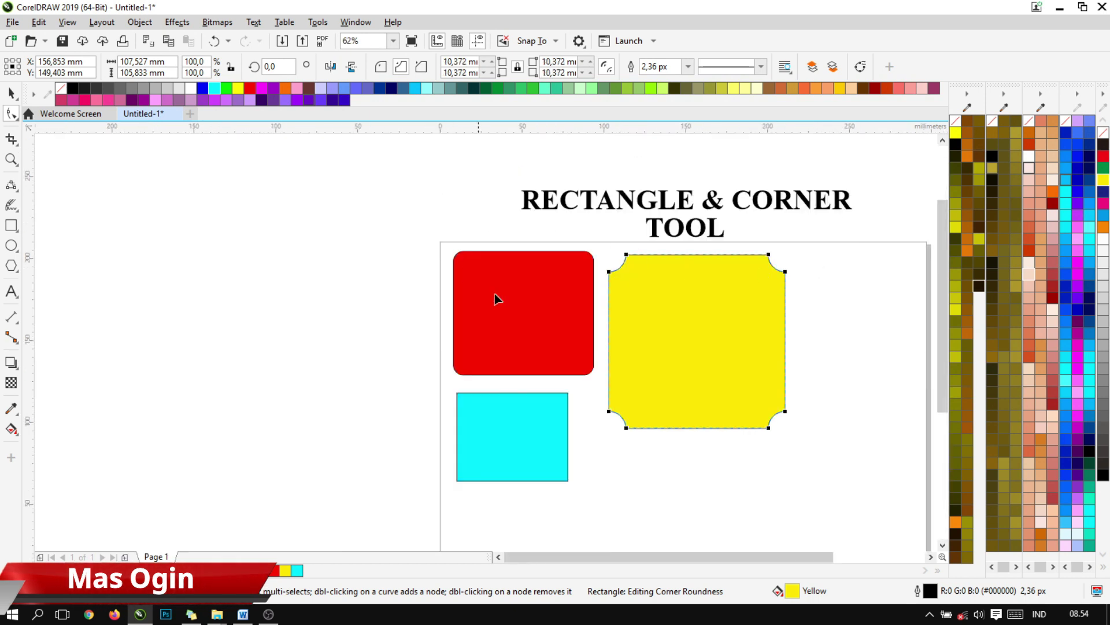
Chamfer all corners of the cyan rectangle by about 13.4 mm with the Shape tool.
{"action": "left_click", "coordinate": [11, 93]}
{"action": "scroll", "coordinate": [639, 302], "scroll_direction": "down", "scroll_amount": 2}
{"action": "scroll", "coordinate": [759, 322], "scroll_direction": "up", "scroll_amount": 2}
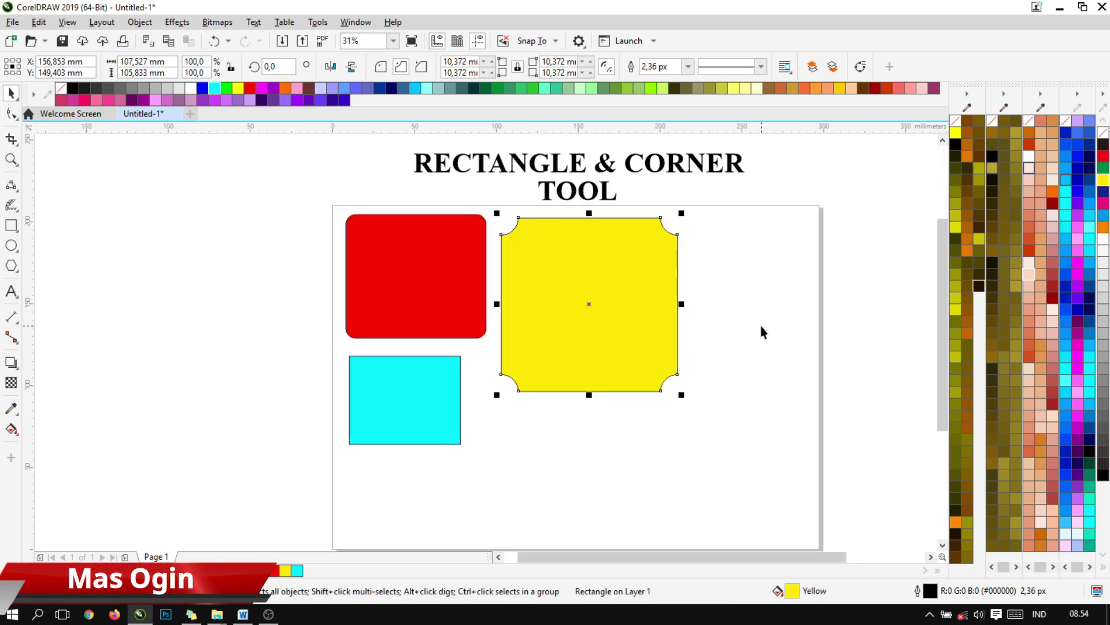
{"action": "left_click", "coordinate": [453, 403]}
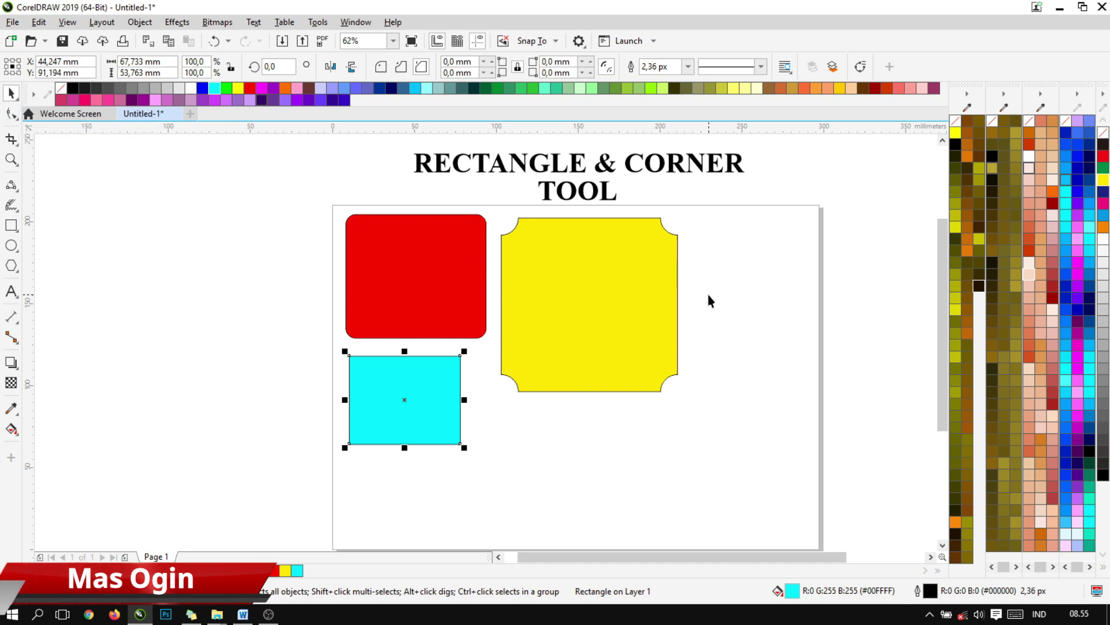
{"action": "key", "text": "F10"}
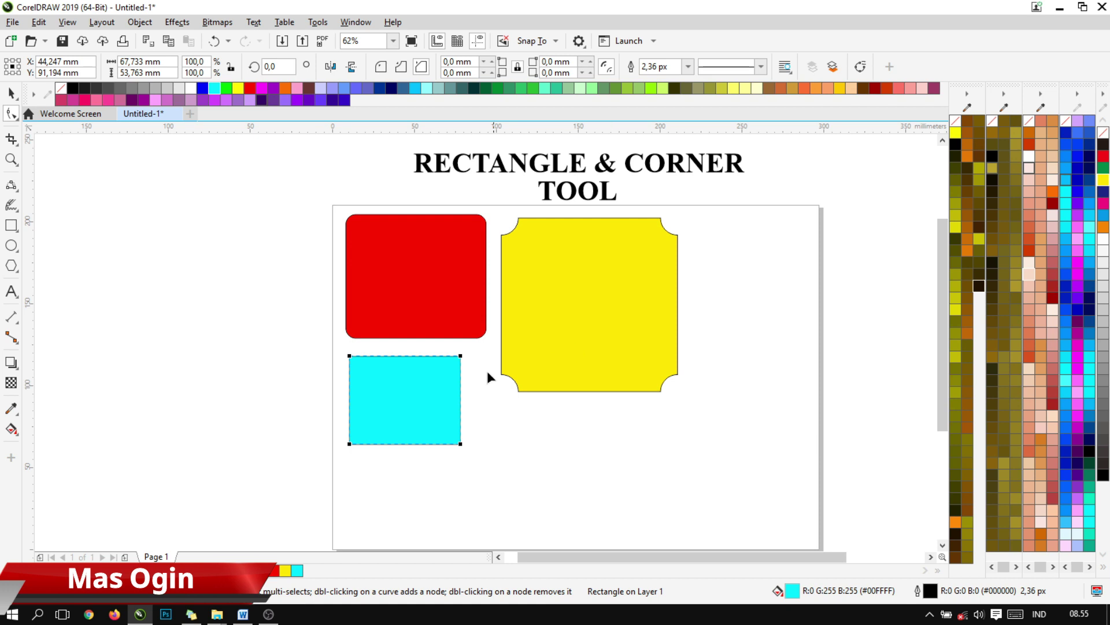
{"action": "scroll", "coordinate": [427, 376], "scroll_direction": "up", "scroll_amount": 2}
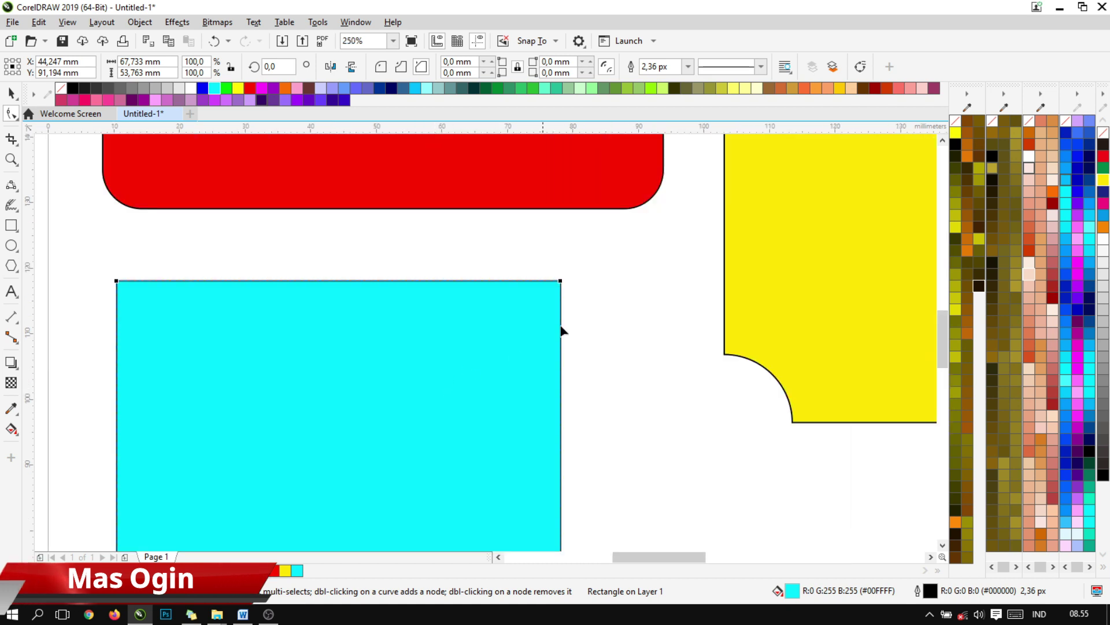
{"action": "scroll", "coordinate": [560, 327], "scroll_direction": "down", "scroll_amount": 1}
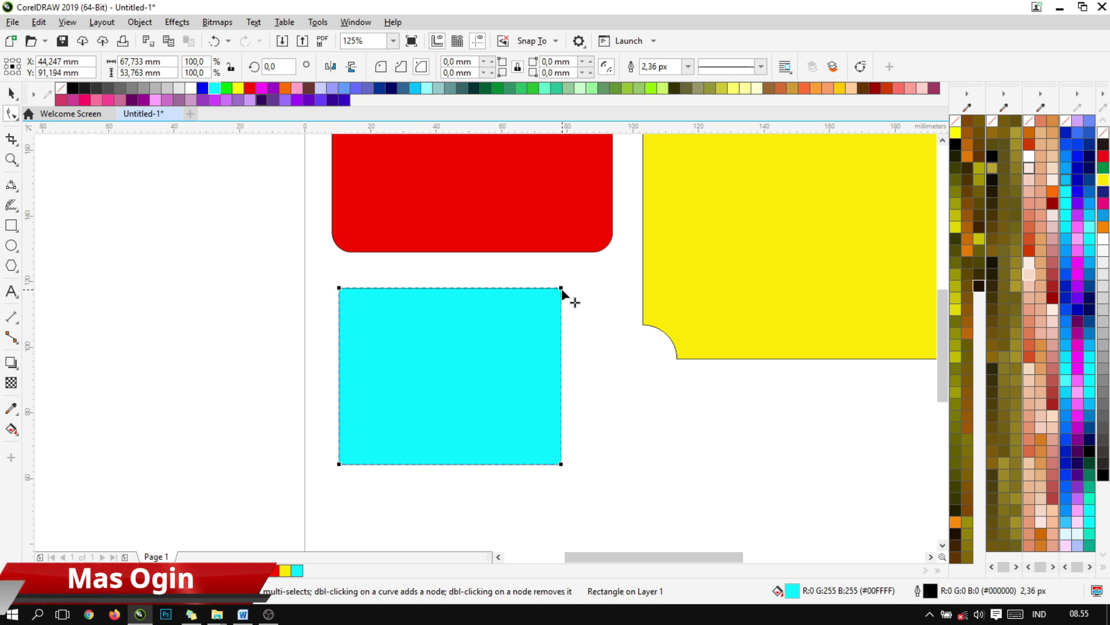
{"action": "left_click_drag", "start_coordinate": [561, 288], "coordinate": [562, 334]}
{"action": "scroll", "coordinate": [569, 298], "scroll_direction": "down", "scroll_amount": 5}
{"action": "scroll", "coordinate": [614, 246], "scroll_direction": "up", "scroll_amount": 5}
{"action": "scroll", "coordinate": [550, 256], "scroll_direction": "down", "scroll_amount": 3}
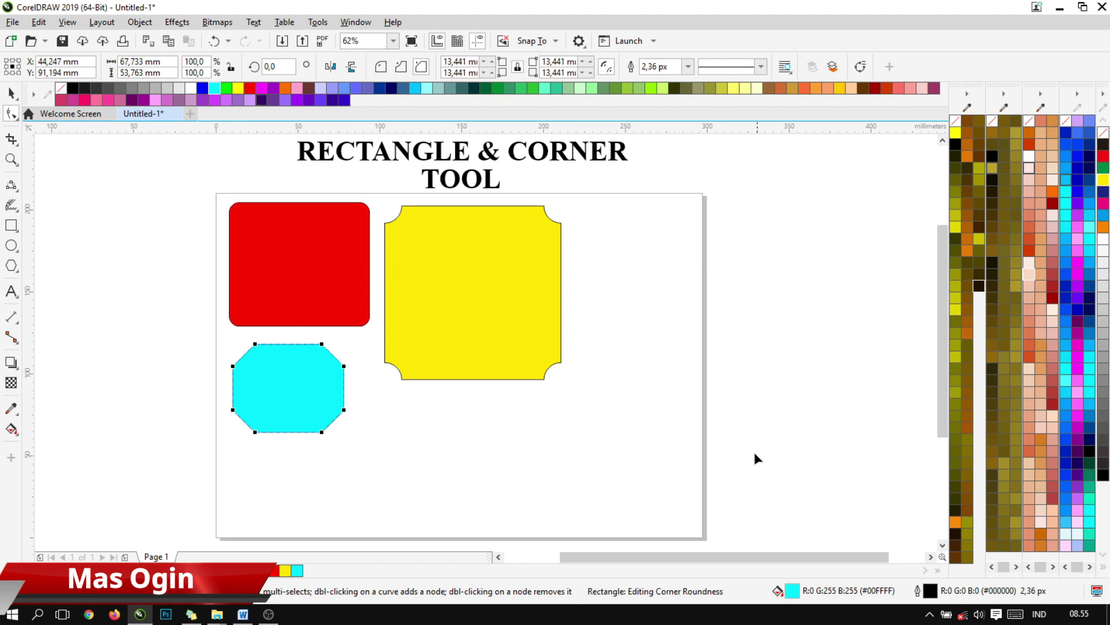
{"action": "scroll", "coordinate": [734, 553], "scroll_direction": "left", "scroll_amount": 1}
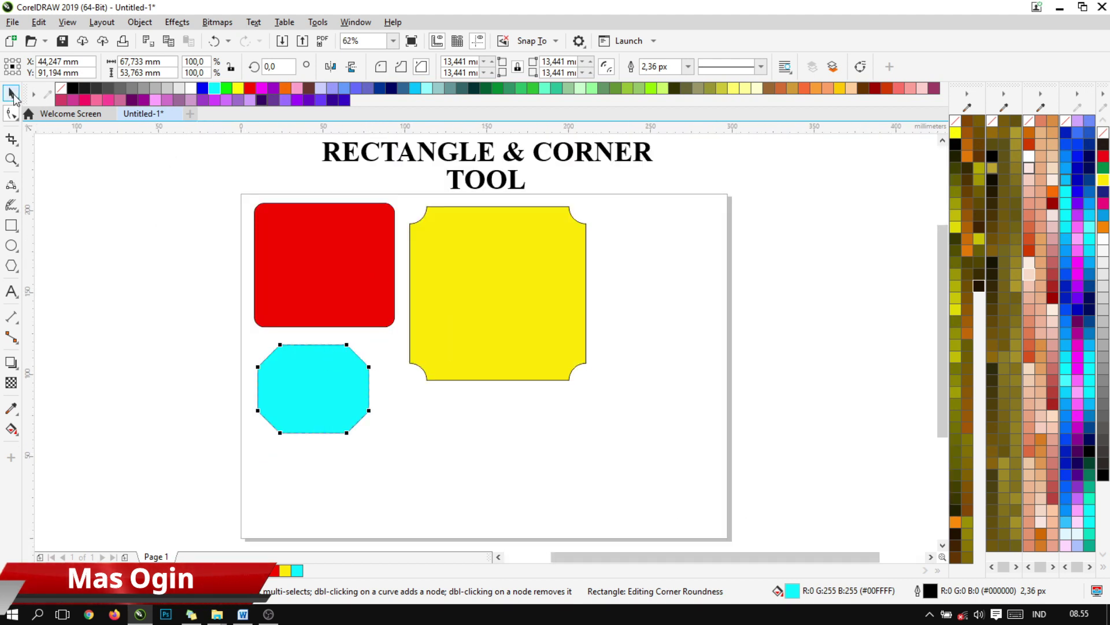
Move the cyan shape to the page's upper-right area and the yellow shape to the lower middle, leaving nothing selected.
{"action": "left_click", "coordinate": [13, 94]}
{"action": "left_click", "coordinate": [293, 286]}
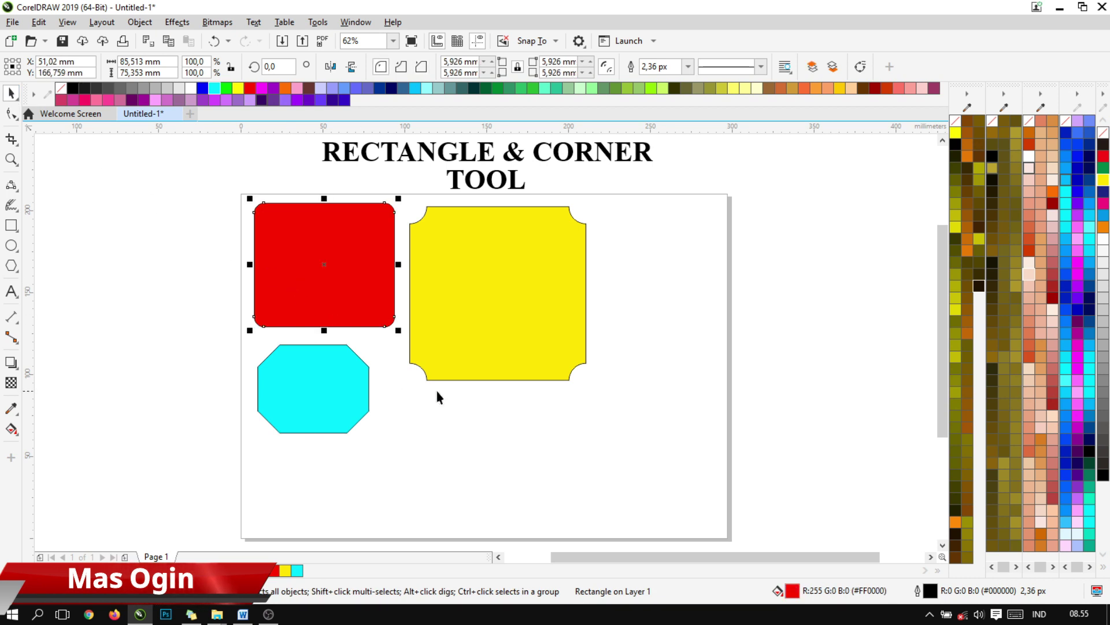
{"action": "left_click", "coordinate": [330, 388]}
{"action": "left_click_drag", "start_coordinate": [331, 387], "coordinate": [653, 470]}
{"action": "left_click", "coordinate": [502, 320]}
{"action": "left_click_drag", "start_coordinate": [502, 321], "coordinate": [430, 464]}
{"action": "left_click", "coordinate": [618, 471]}
{"action": "left_click_drag", "start_coordinate": [617, 471], "coordinate": [598, 297]}
{"action": "left_click", "coordinate": [458, 405]}
{"action": "left_click_drag", "start_coordinate": [459, 405], "coordinate": [485, 393]}
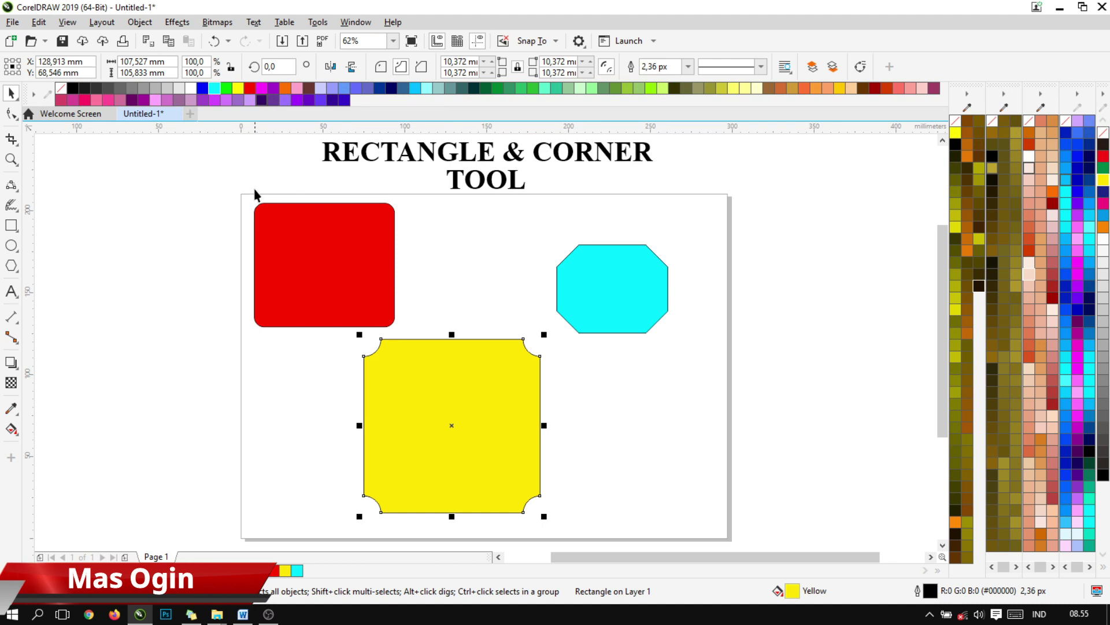
{"action": "left_click", "coordinate": [460, 221]}
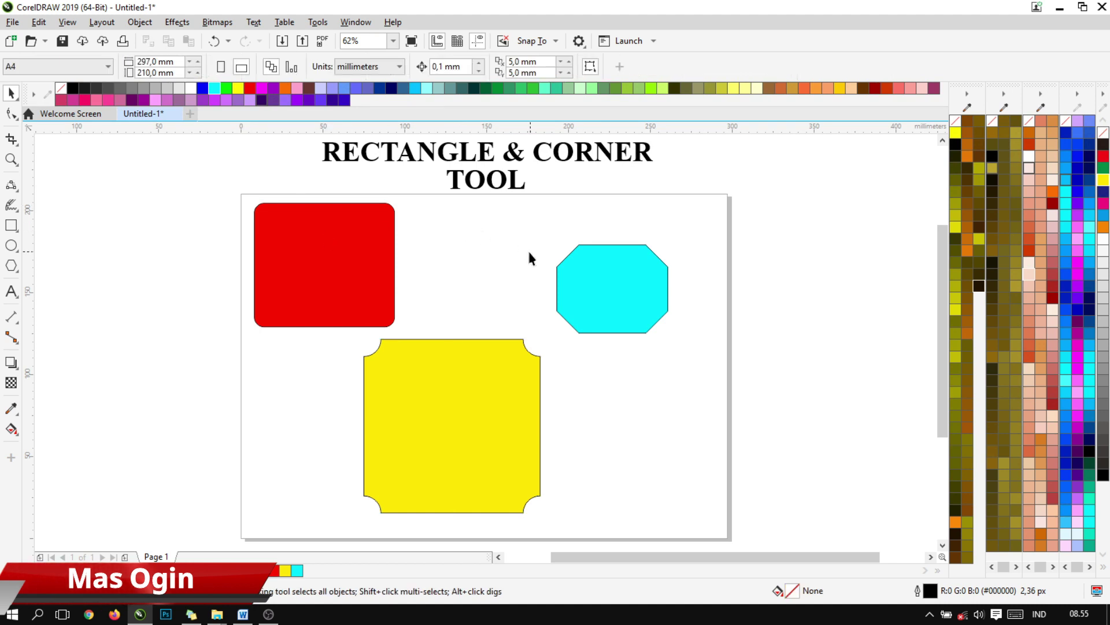
{"action": "scroll", "coordinate": [399, 245], "scroll_direction": "up", "scroll_amount": 2}
{"action": "left_click", "coordinate": [282, 223]}
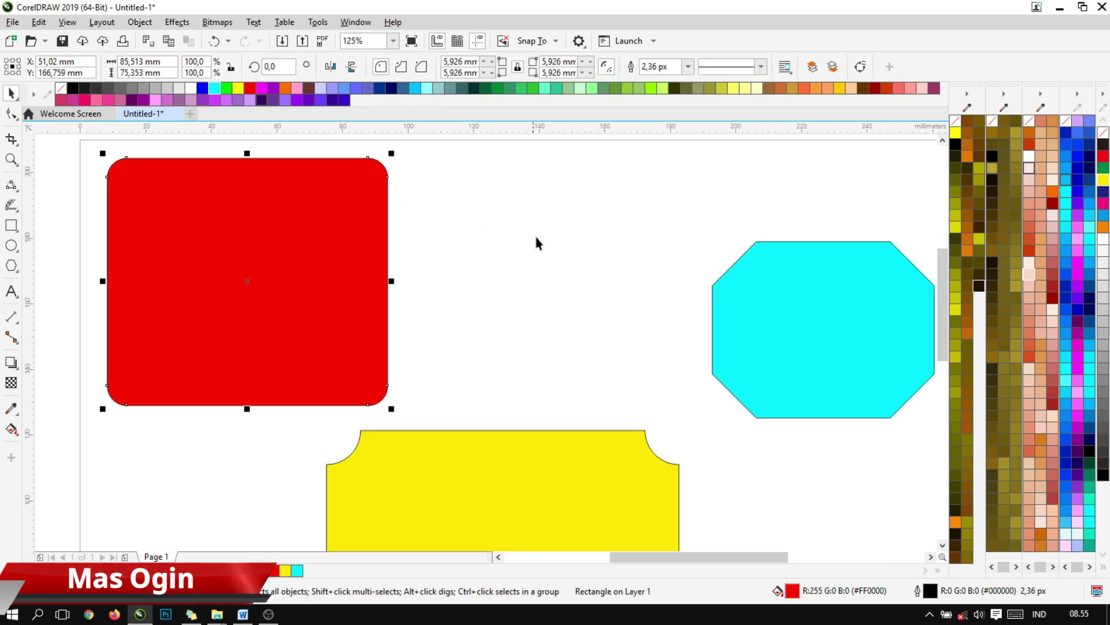
{"action": "scroll", "coordinate": [535, 240], "scroll_direction": "down", "scroll_amount": 2}
{"action": "scroll", "coordinate": [587, 270], "scroll_direction": "up", "scroll_amount": 2}
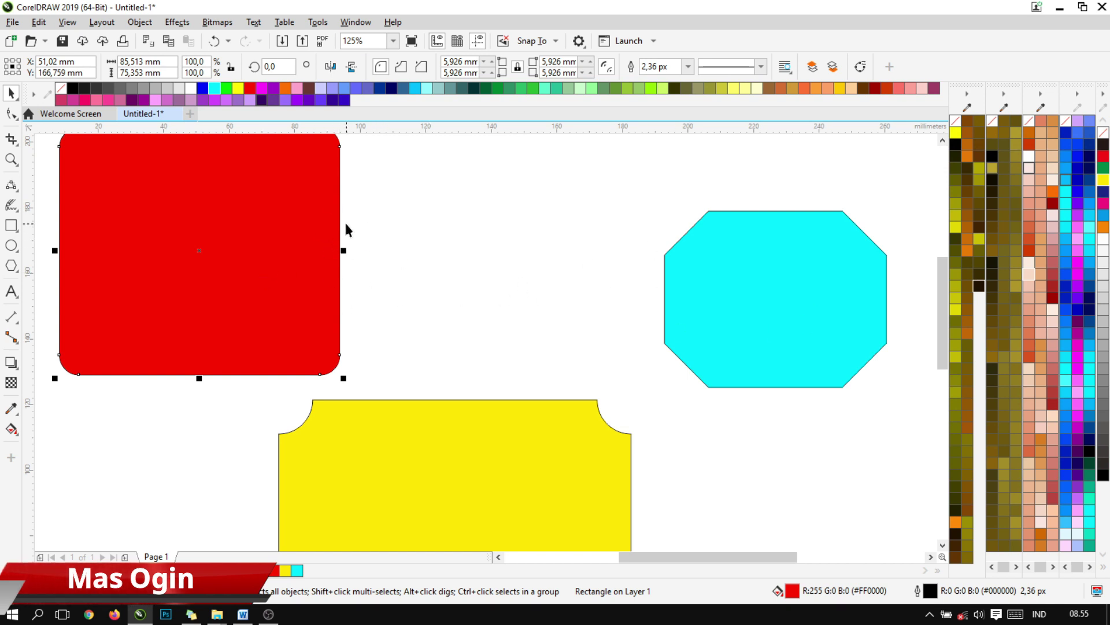
{"action": "scroll", "coordinate": [346, 230], "scroll_direction": "down", "scroll_amount": 2}
{"action": "scroll", "coordinate": [331, 187], "scroll_direction": "up", "scroll_amount": 2}
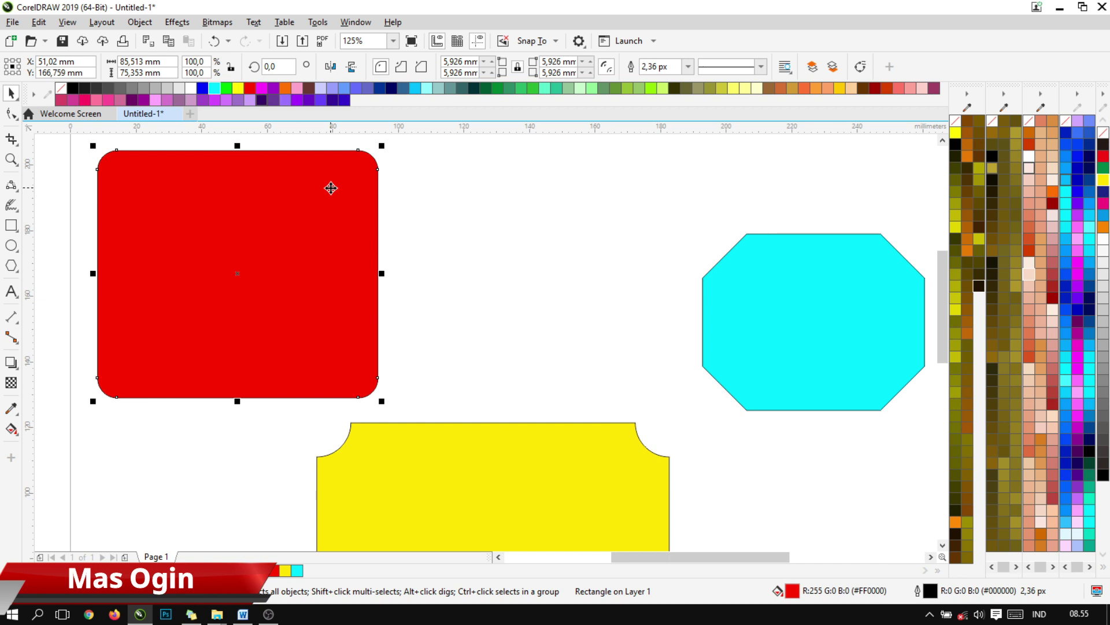
{"action": "left_click", "coordinate": [539, 244]}
Remove the red rectangle's outline by setting its outline width to None, and deselect it.
{"action": "left_click", "coordinate": [250, 195]}
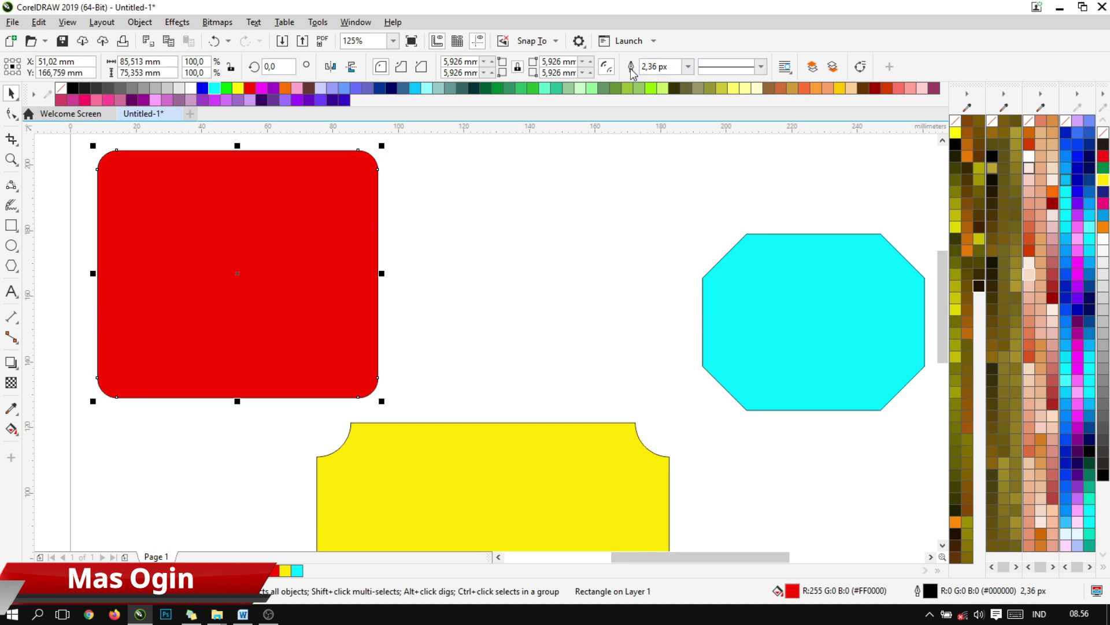
{"action": "left_click", "coordinate": [688, 67]}
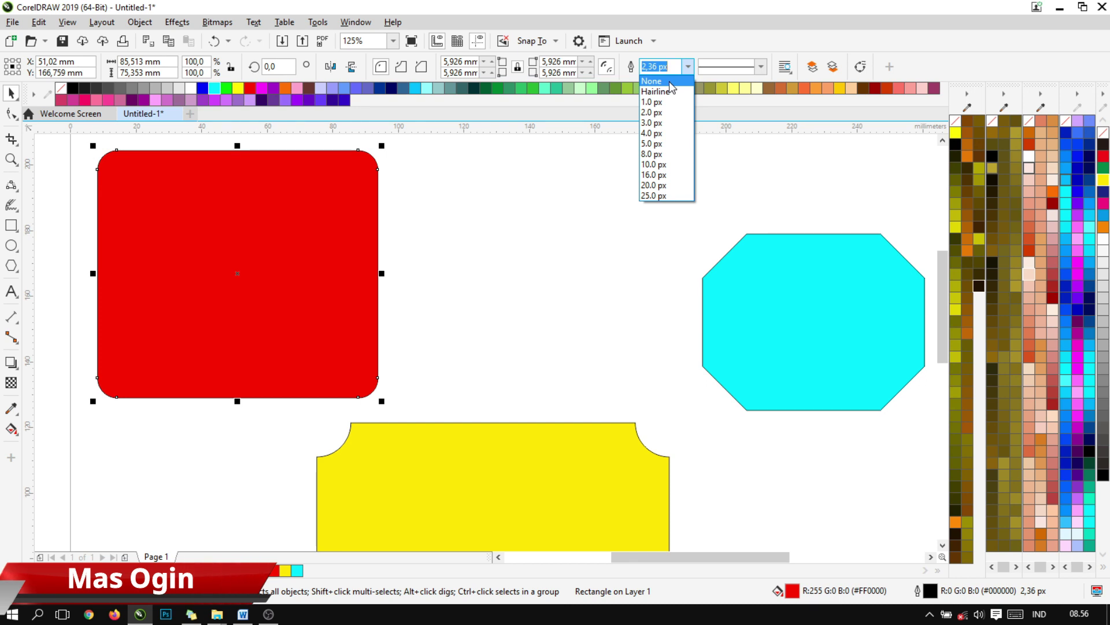
{"action": "left_click", "coordinate": [670, 82]}
{"action": "scroll", "coordinate": [356, 175], "scroll_direction": "up", "scroll_amount": 5}
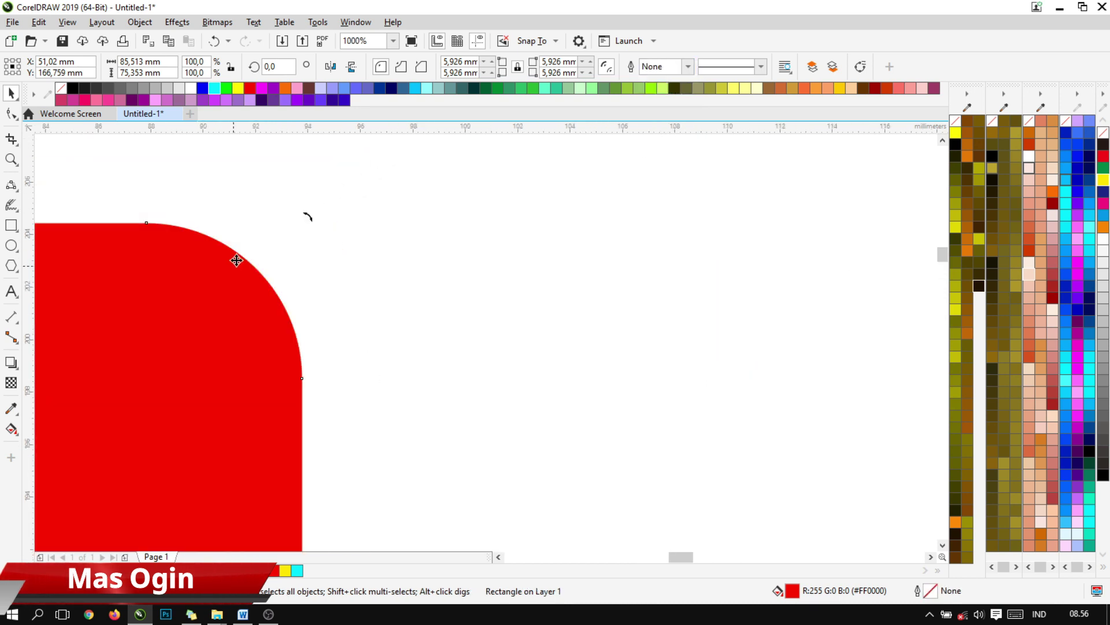
{"action": "scroll", "coordinate": [236, 261], "scroll_direction": "down", "scroll_amount": 6}
{"action": "scroll", "coordinate": [451, 270], "scroll_direction": "up", "scroll_amount": 1}
{"action": "scroll", "coordinate": [510, 246], "scroll_direction": "down", "scroll_amount": 1}
{"action": "scroll", "coordinate": [511, 246], "scroll_direction": "down", "scroll_amount": 1}
{"action": "scroll", "coordinate": [523, 225], "scroll_direction": "up", "scroll_amount": 1}
{"action": "left_click", "coordinate": [576, 276]}
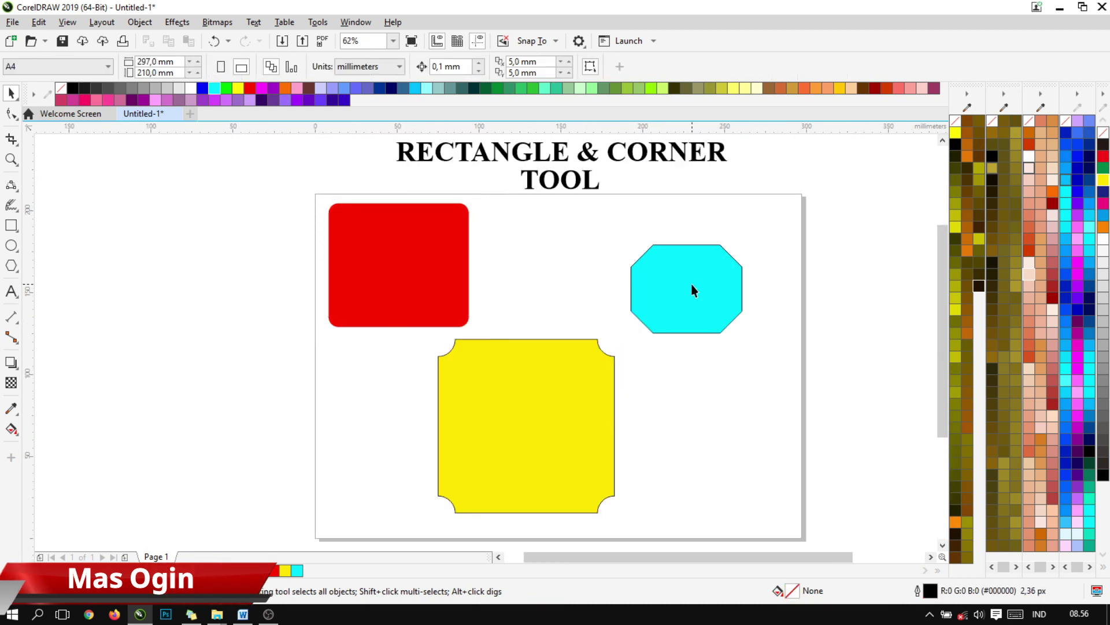
Set the cyan shape's outline width to None and deselect it.
{"action": "left_click", "coordinate": [691, 289]}
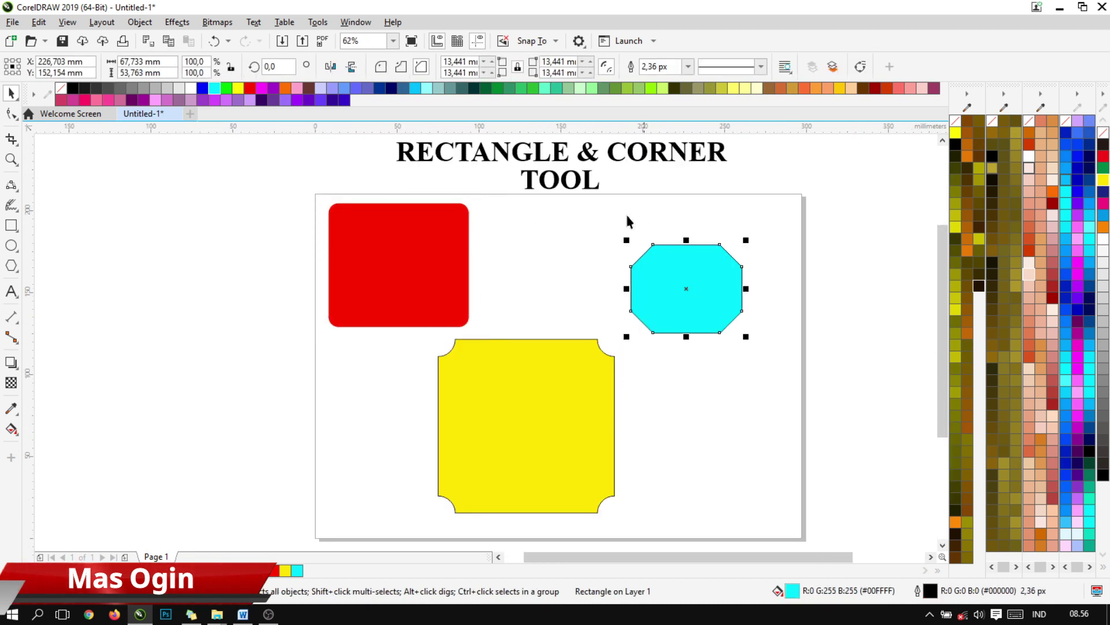
{"action": "left_click", "coordinate": [688, 66]}
{"action": "left_click", "coordinate": [657, 82]}
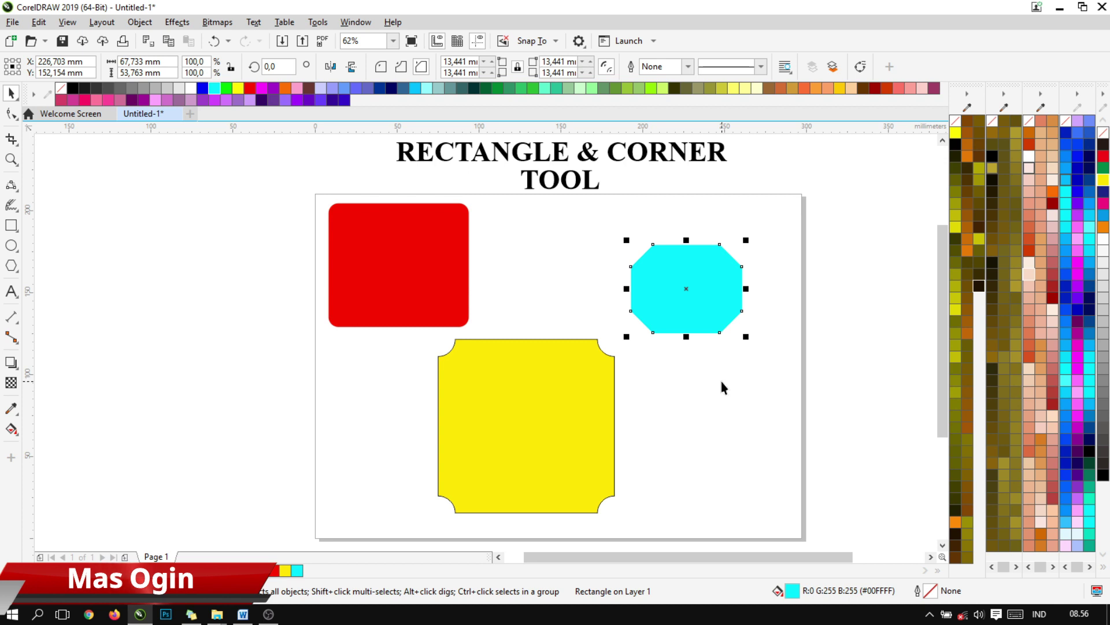
{"action": "left_click", "coordinate": [721, 380]}
Remove the yellow shape's outline by setting the width to None in its Outline Pen settings, and deselect it.
{"action": "left_click", "coordinate": [538, 392]}
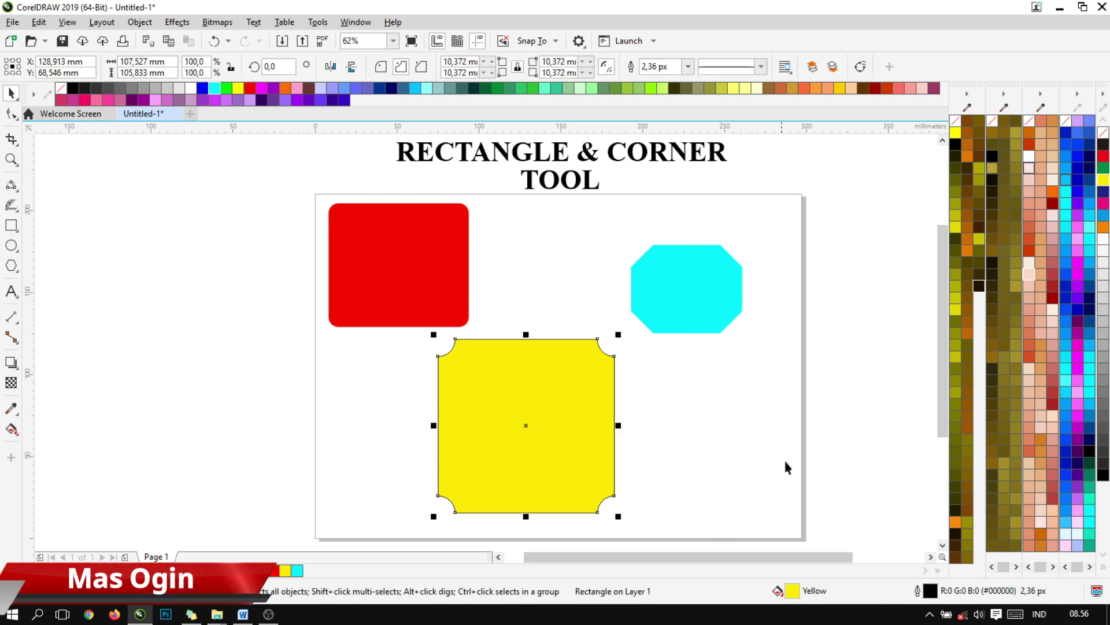
{"action": "left_click", "coordinate": [700, 380]}
{"action": "left_click", "coordinate": [536, 390]}
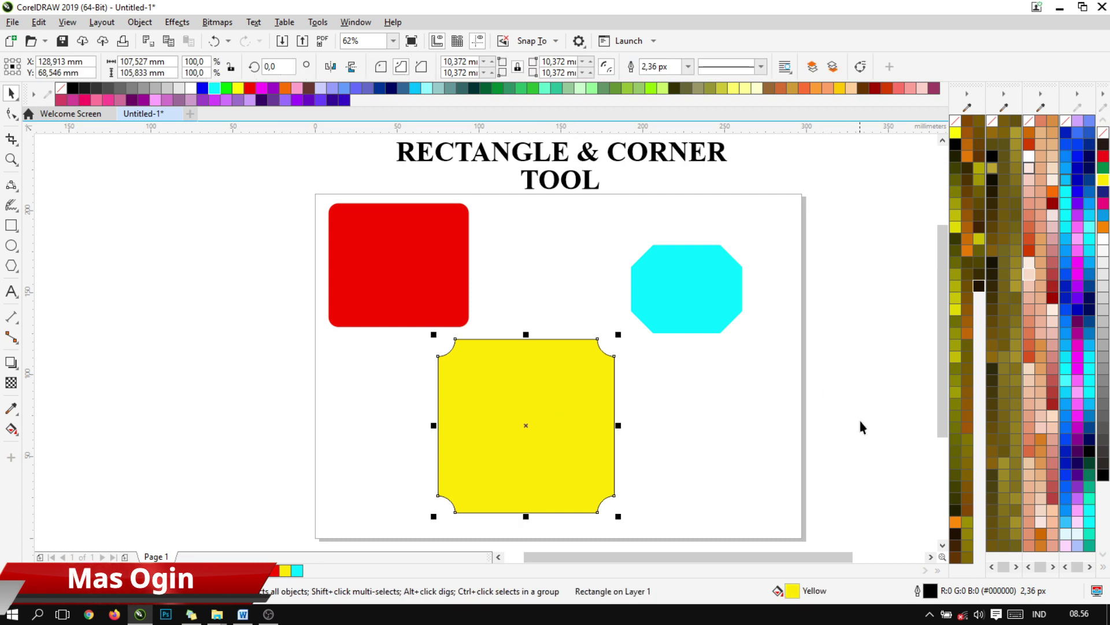
{"action": "double_click", "coordinate": [926, 591]}
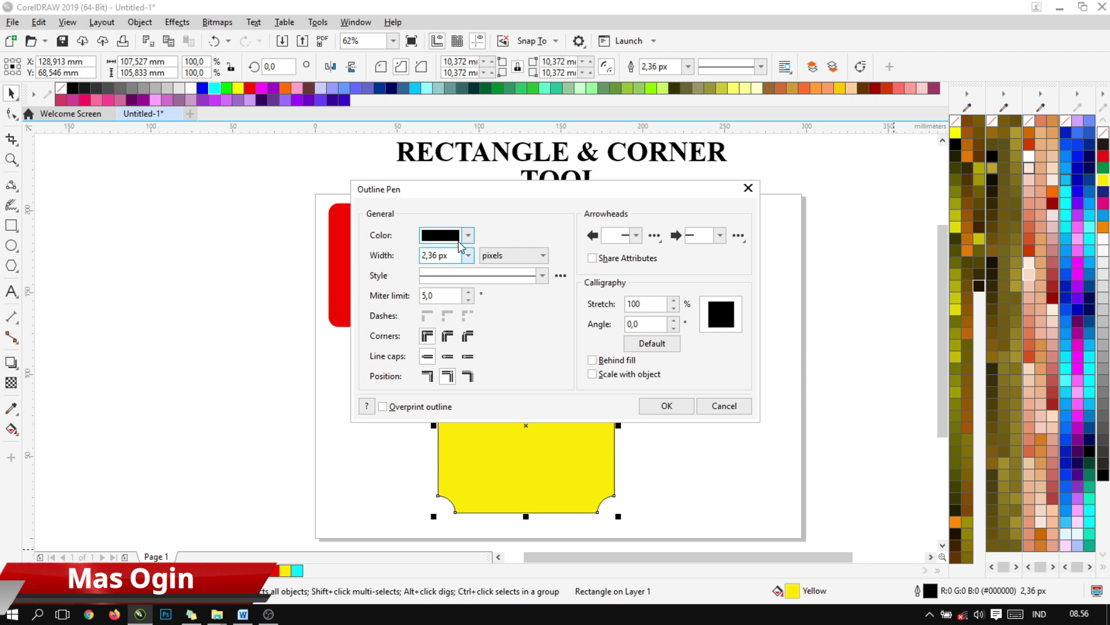
{"action": "left_click", "coordinate": [468, 255]}
{"action": "scroll", "coordinate": [446, 301], "scroll_direction": "up", "scroll_amount": 3}
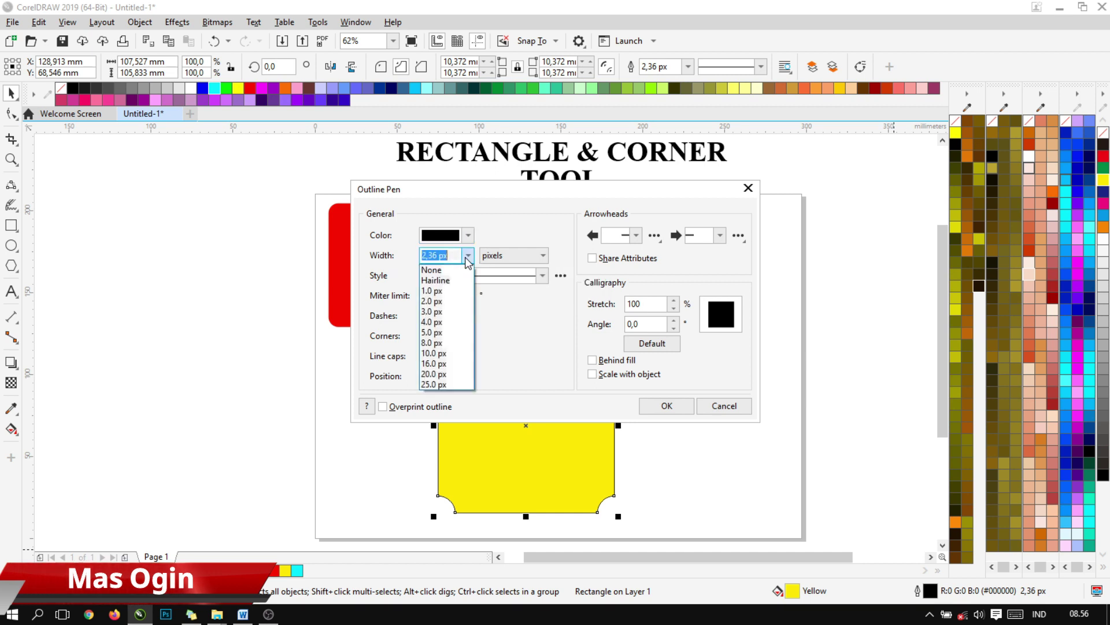
{"action": "left_click", "coordinate": [434, 270]}
{"action": "left_click", "coordinate": [669, 402]}
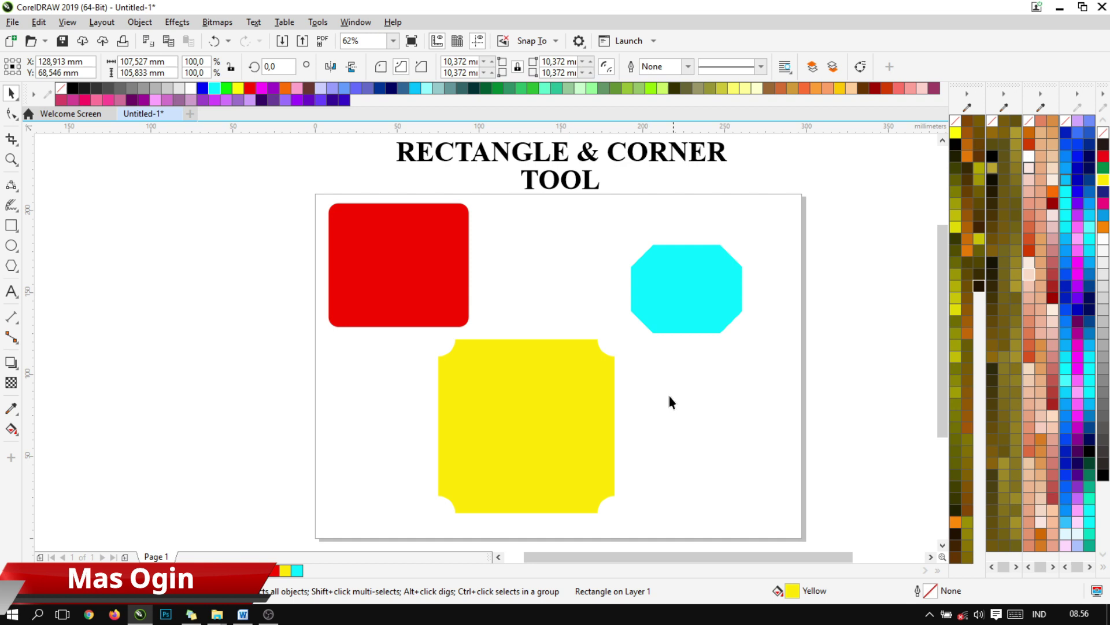
{"action": "left_click", "coordinate": [676, 395]}
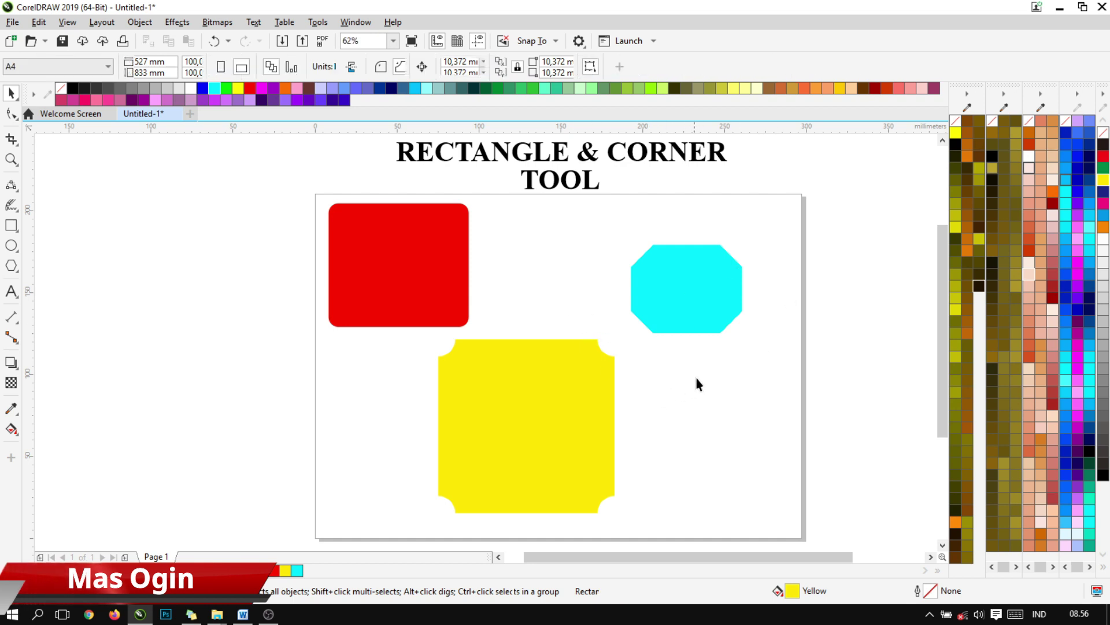